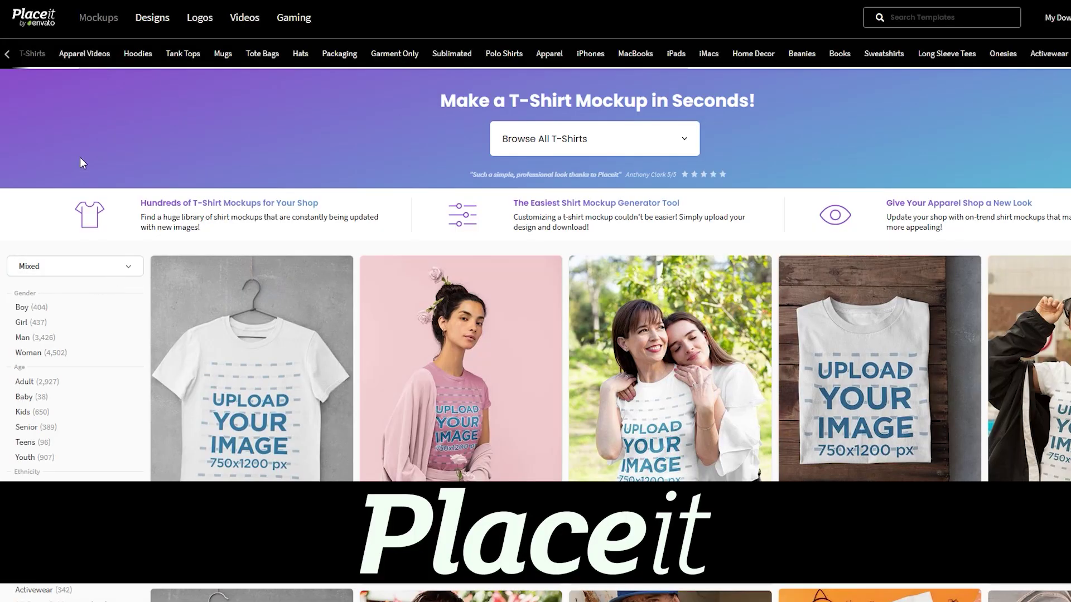
# Scroll through Placeit's T-shirt, mug and YouTube end card design templates for merch ideas.
pyautogui.scroll(-1, 82, 162)
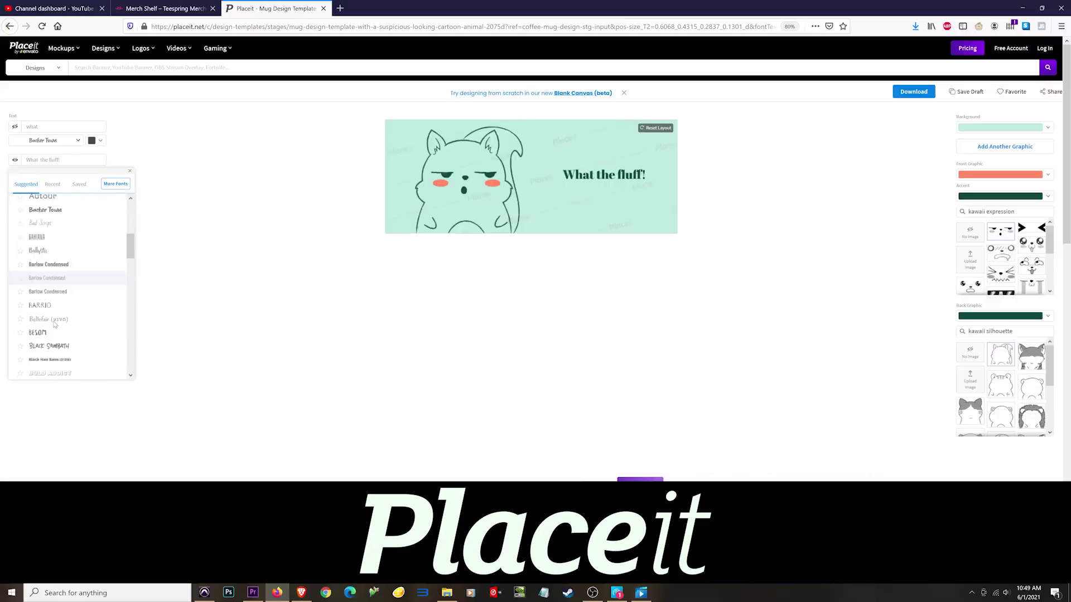
pyautogui.scroll(-3, 72, 278)
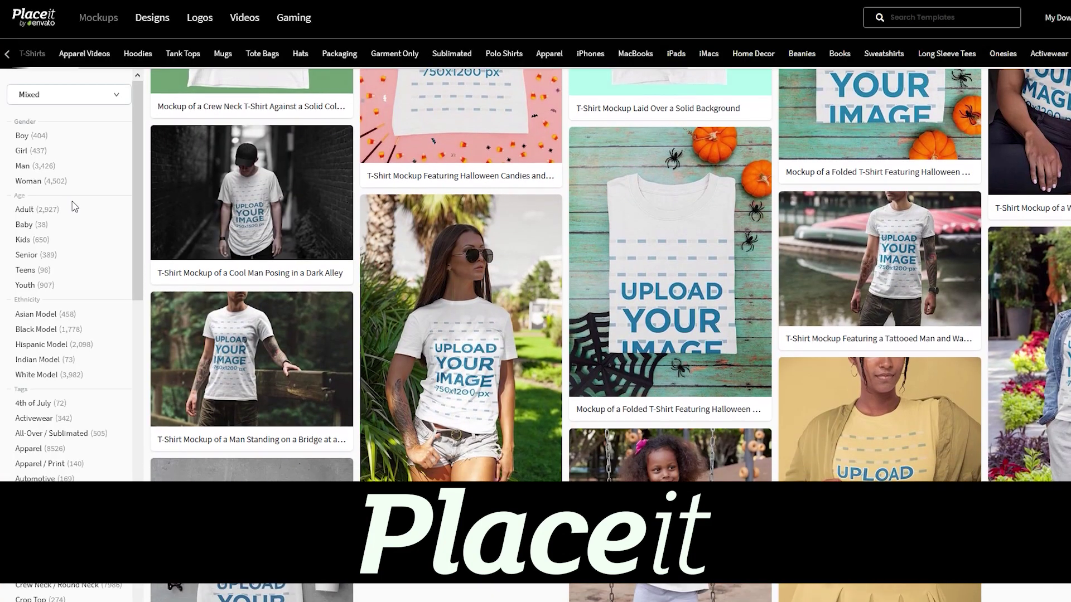
pyautogui.scroll(-4, 74, 206)
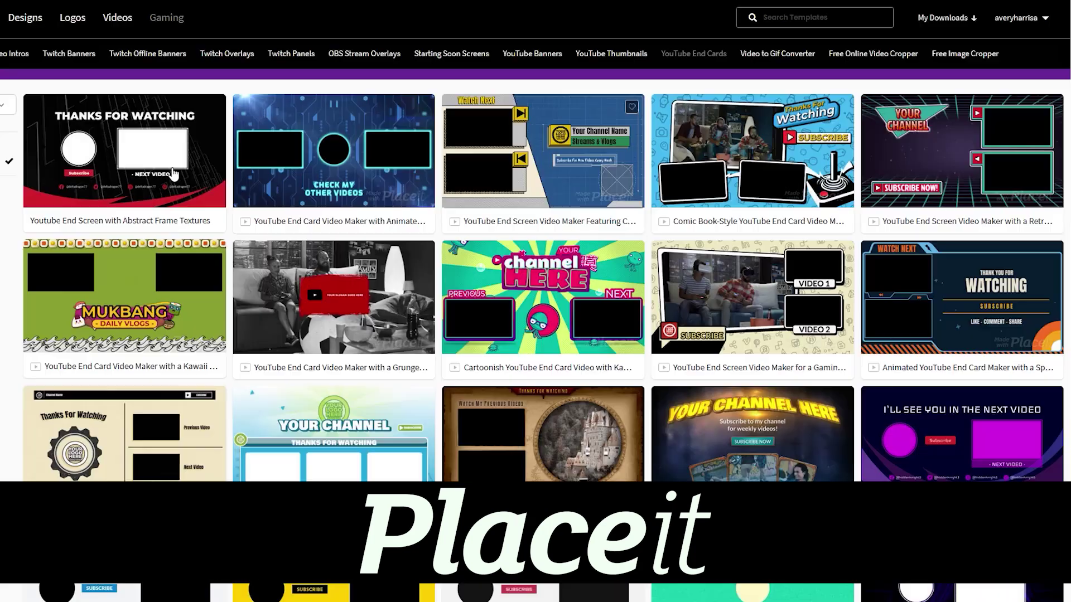
pyautogui.scroll(-3, 174, 174)
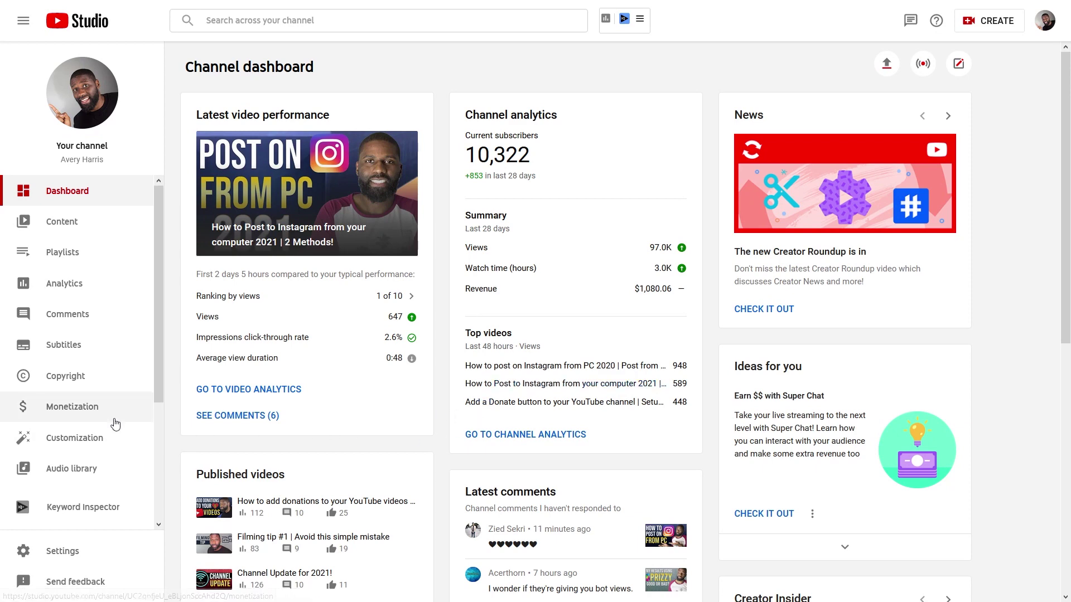
# Go to the Monetization page's Merchandise tab and start choosing a merch store.
pyautogui.click(93, 414)
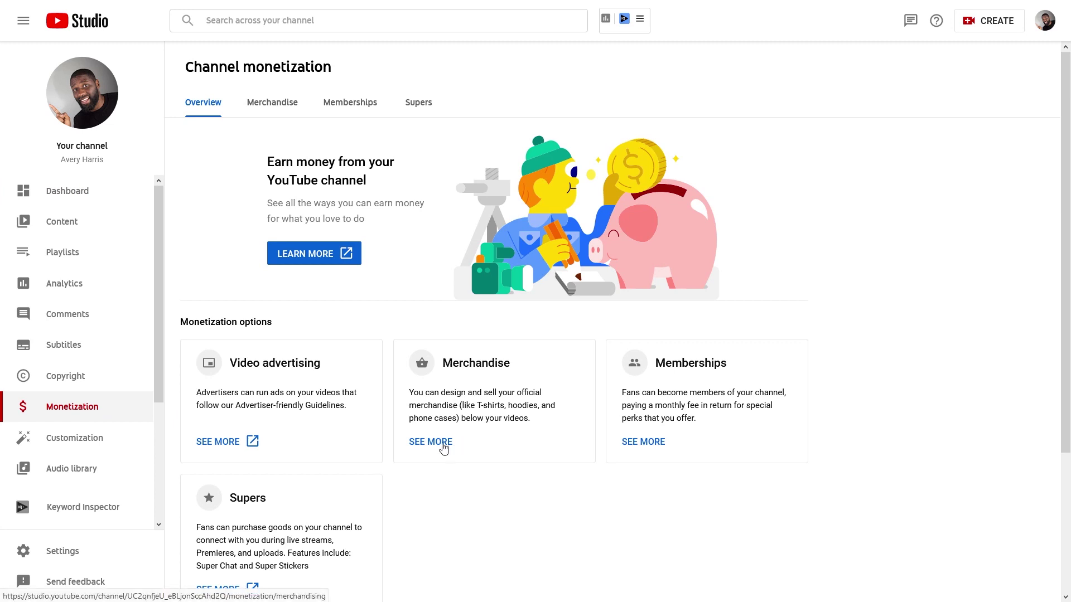
pyautogui.scroll(-2, 443, 448)
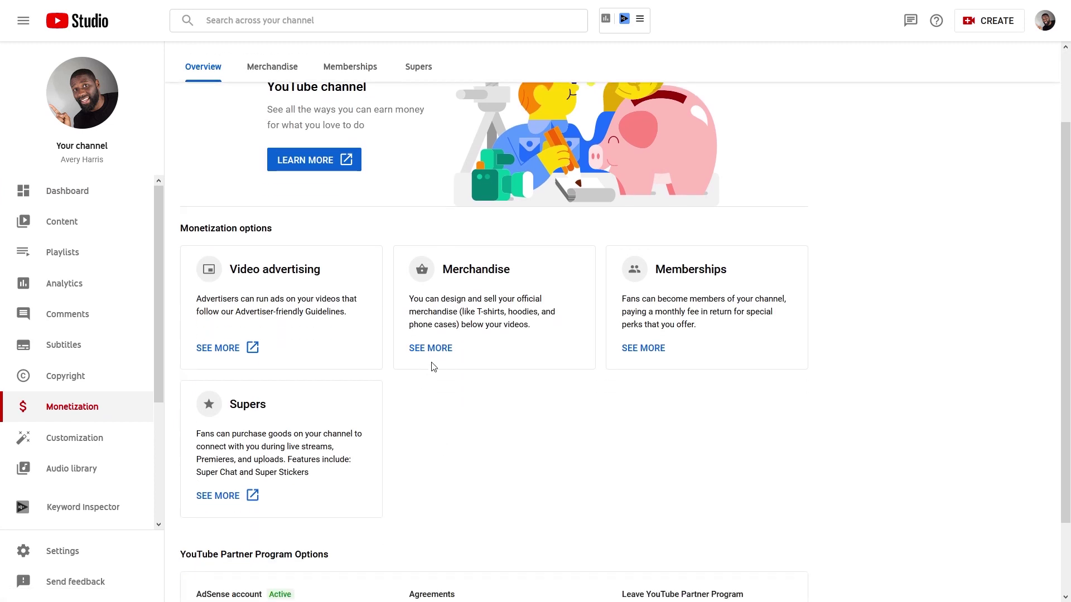
pyautogui.click(259, 67)
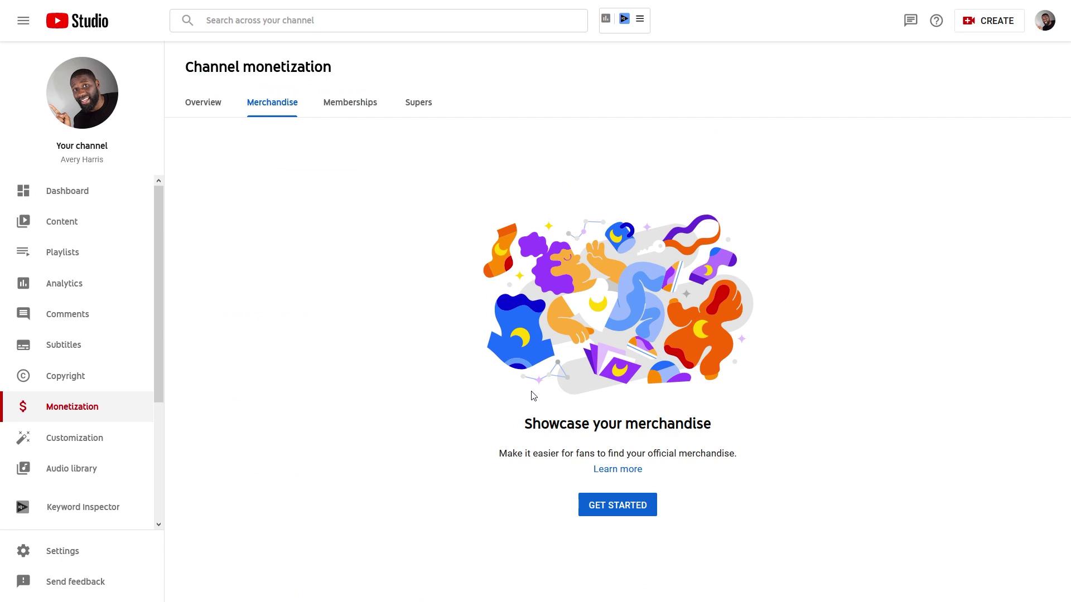
pyautogui.click(636, 508)
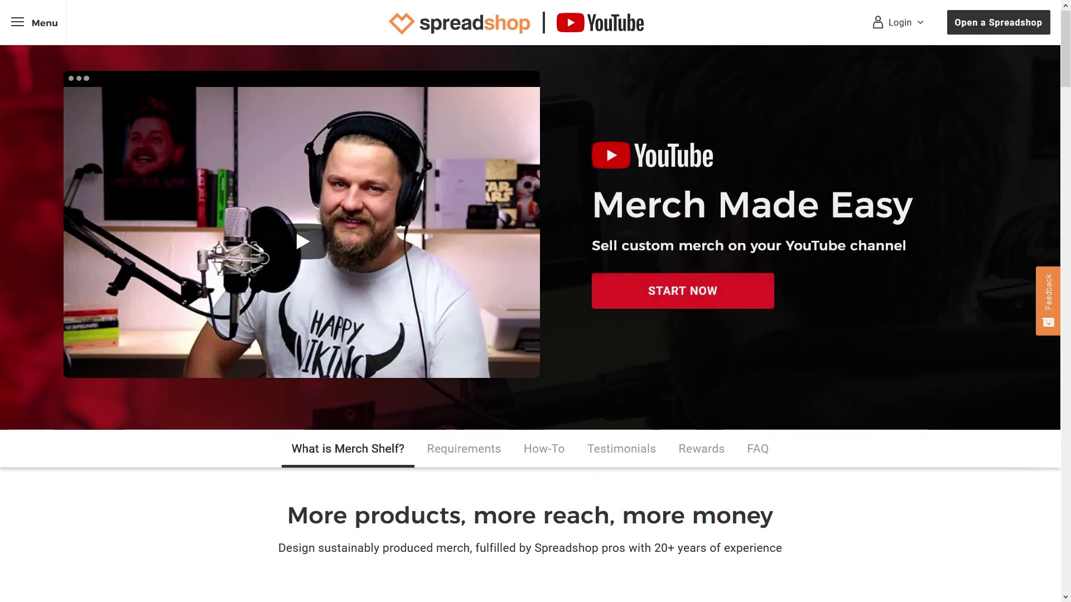
# Scroll Spreadshop's YouTube page to the Requirements section (monetization approval, 10K+ subscribers).
pyautogui.scroll(-1, 607, 247)
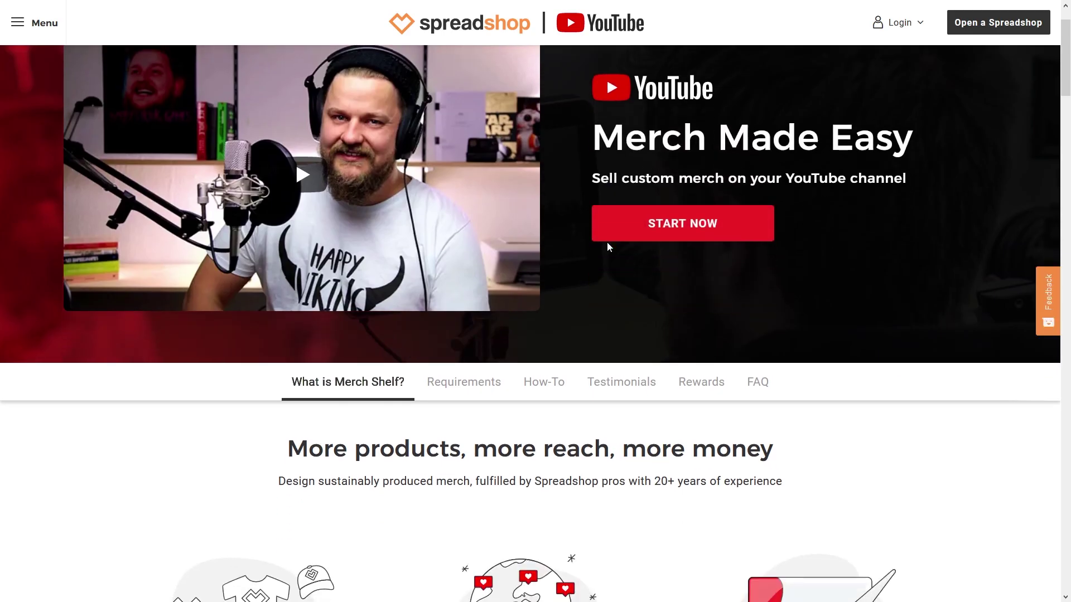
pyautogui.scroll(-4, 608, 247)
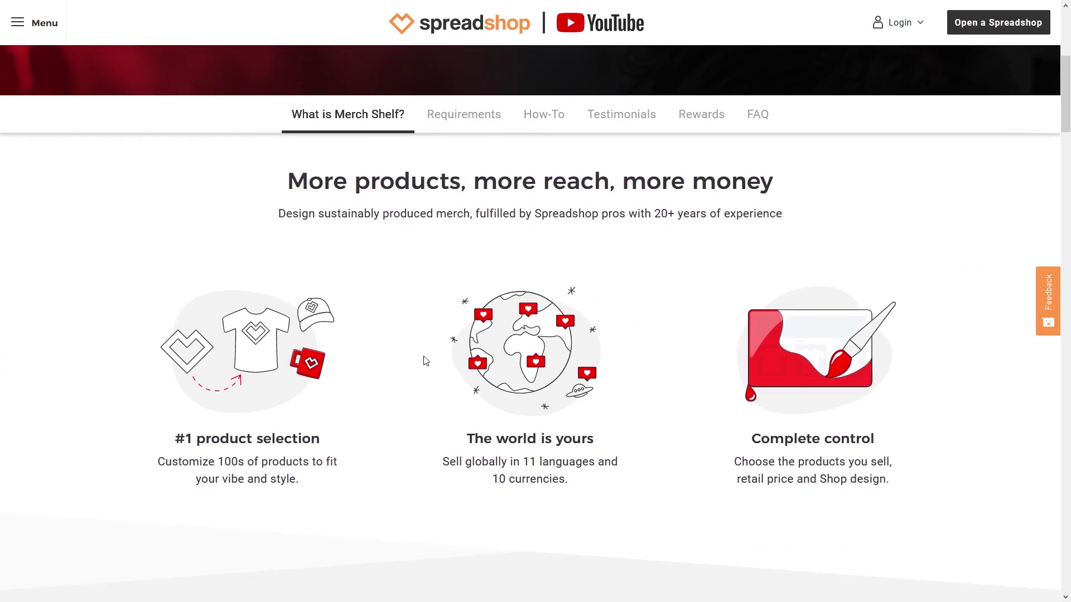
pyautogui.click(474, 118)
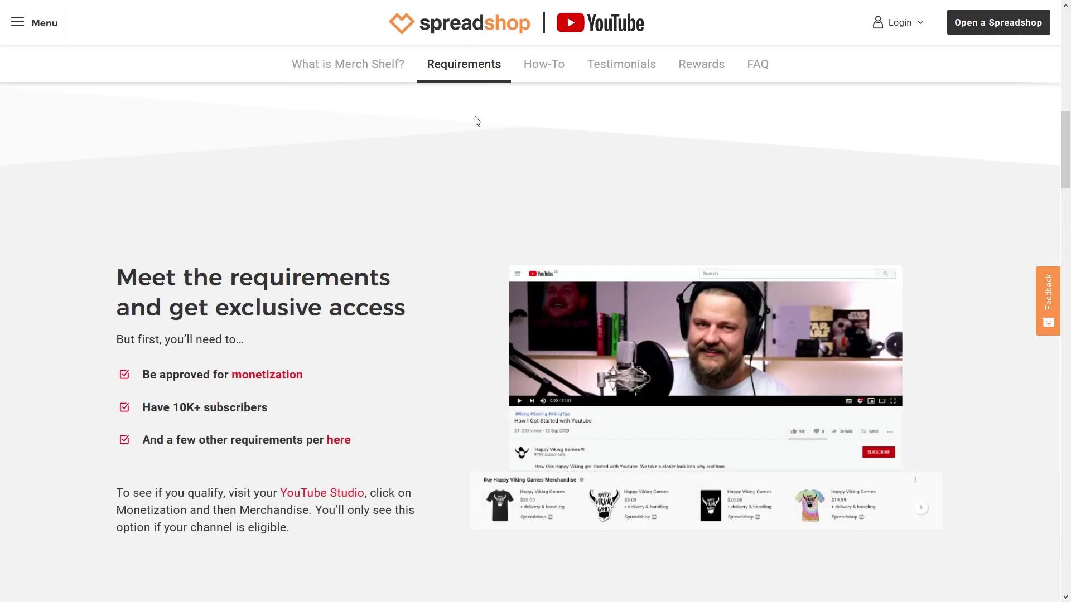
pyautogui.scroll(-2, 485, 156)
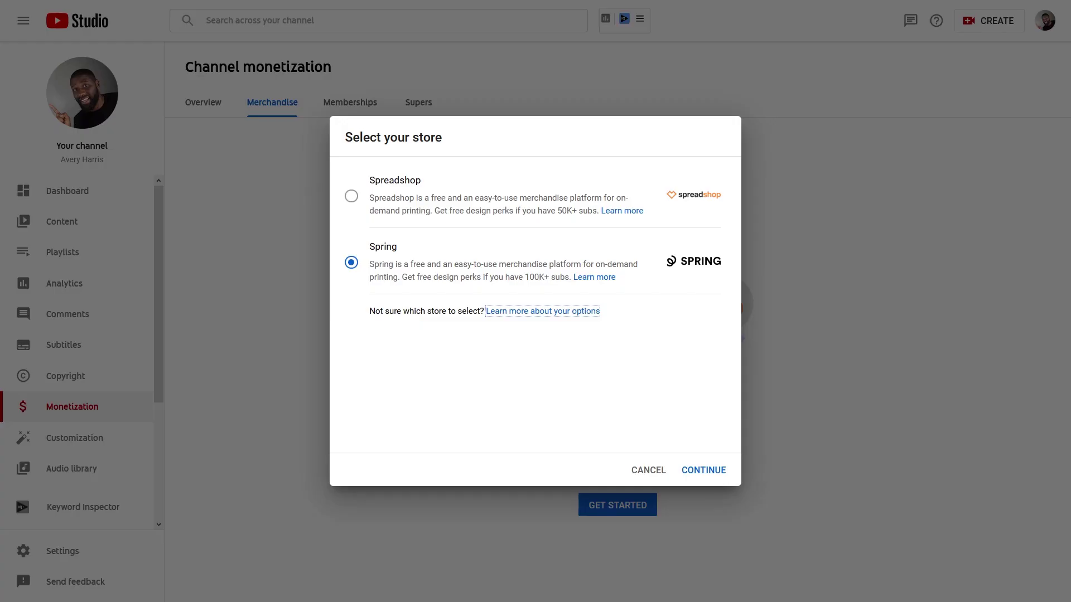
# Continue with Spring as the store, accept all linking terms, and open Spring for the store ID.
pyautogui.click(703, 472)
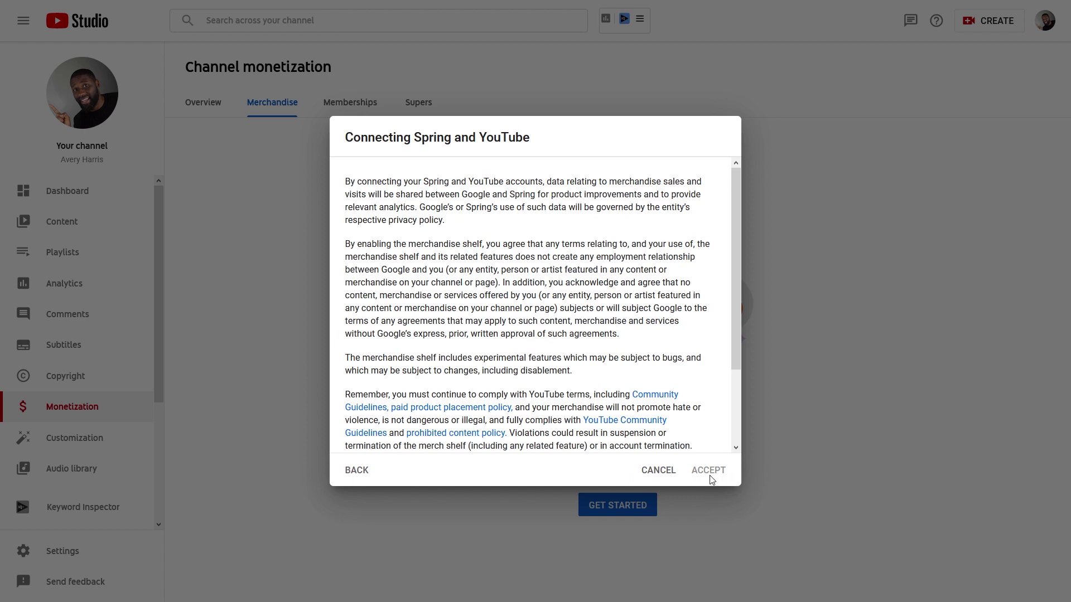
pyautogui.scroll(-2, 648, 427)
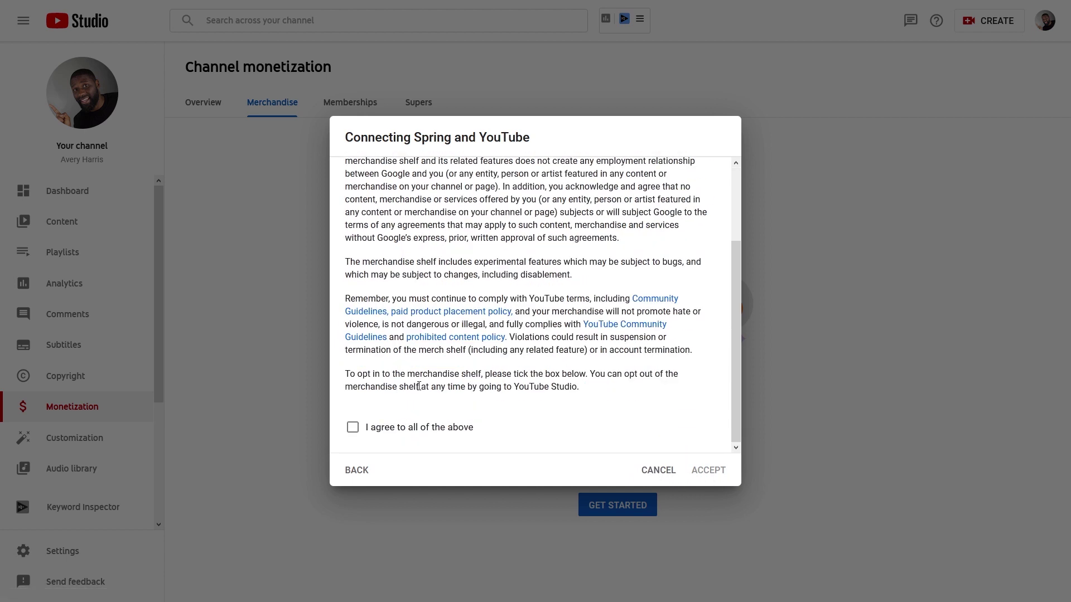
pyautogui.click(446, 433)
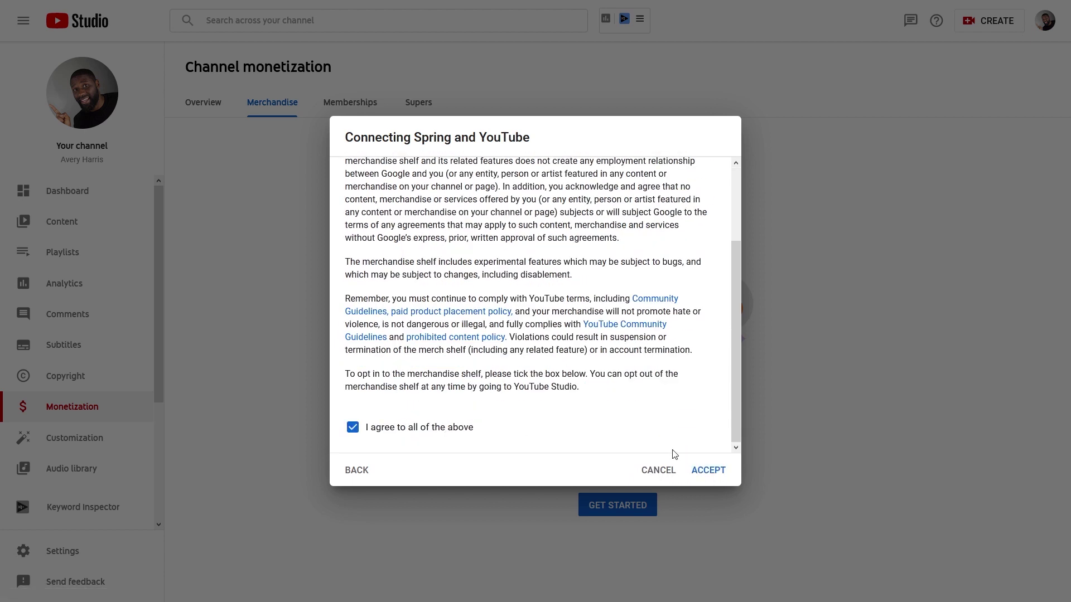
pyautogui.click(716, 472)
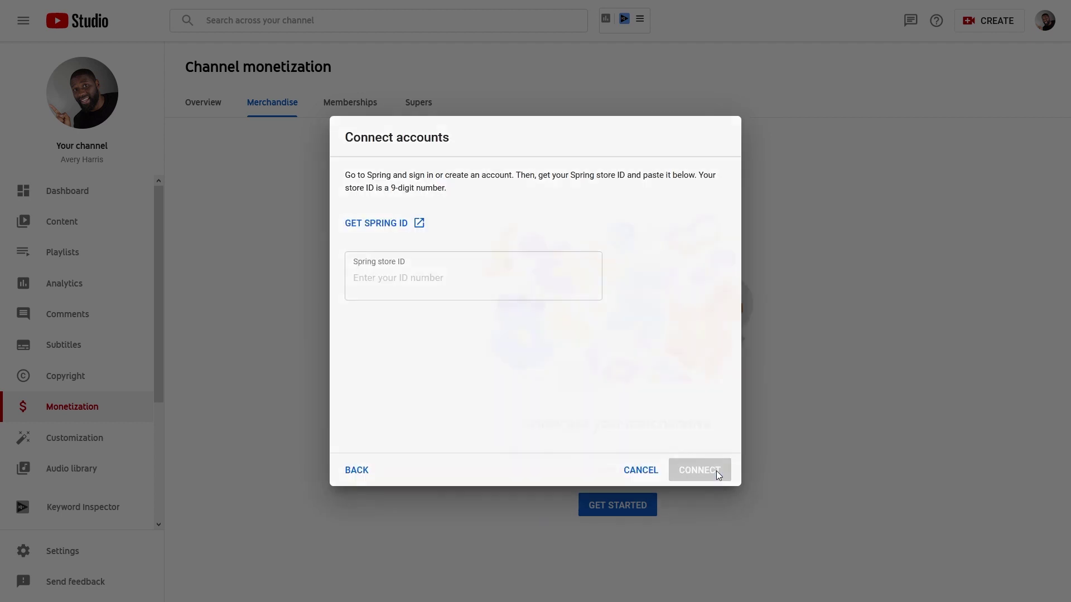
pyautogui.click(438, 278)
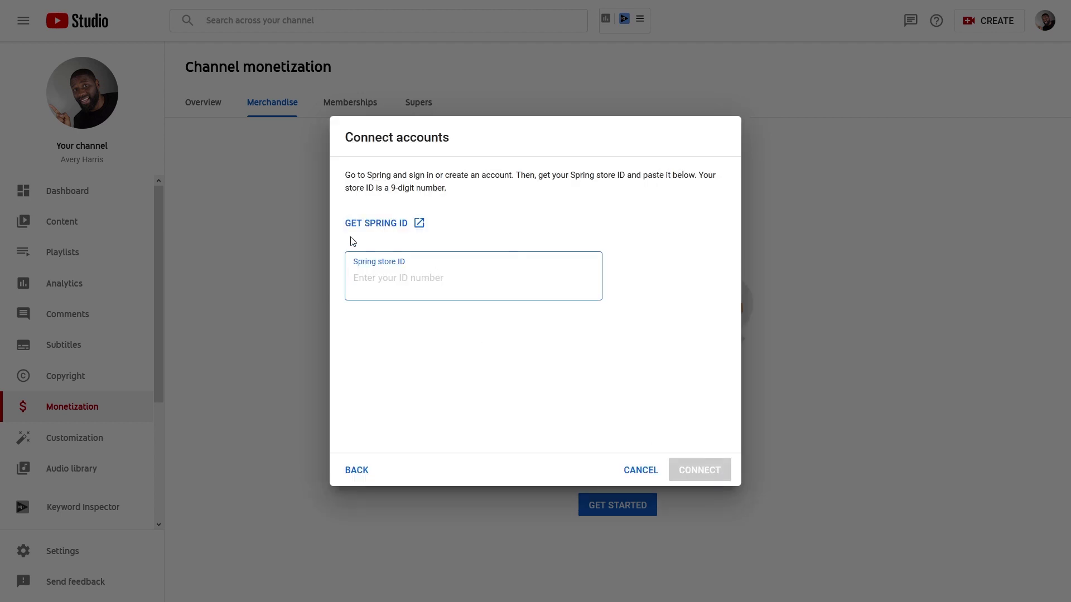
pyautogui.click(366, 223)
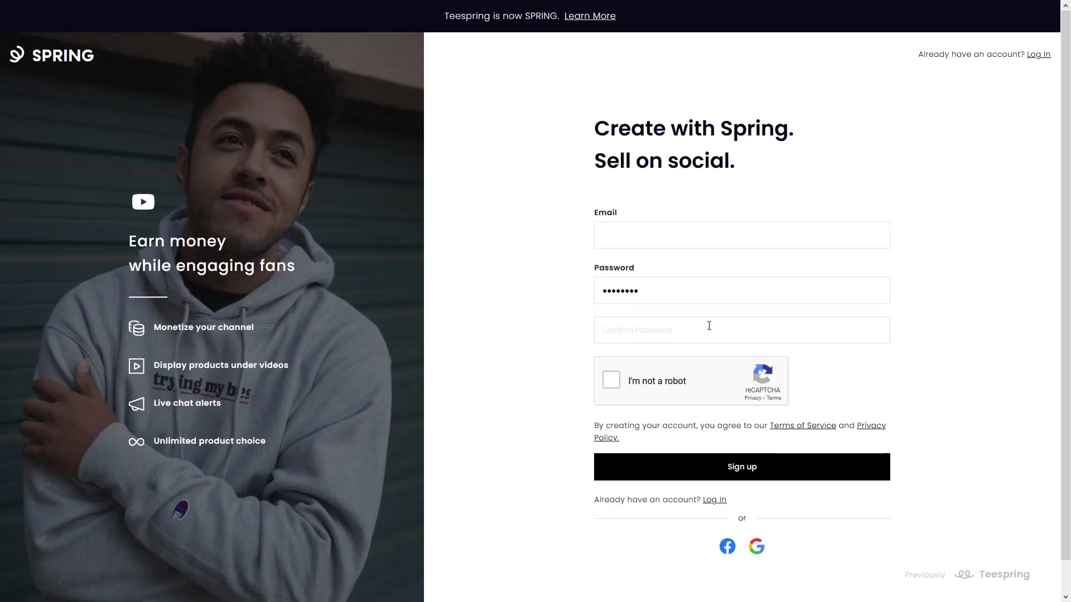
# Log in to the existing Spring account, passing the reCAPTCHA check.
pyautogui.click(667, 294)
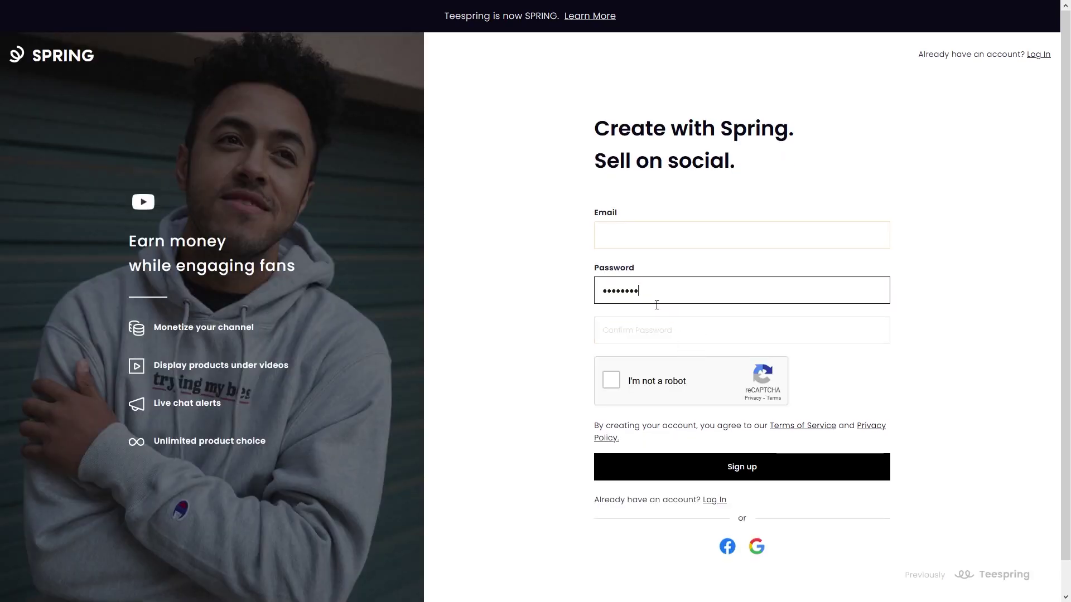
pyautogui.click(610, 381)
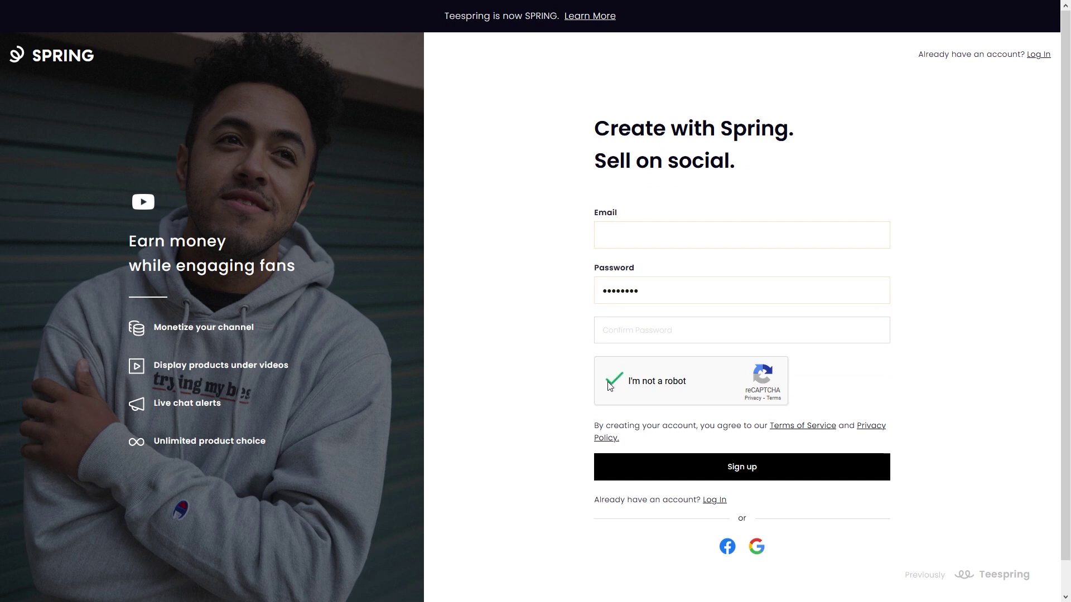
pyautogui.click(719, 500)
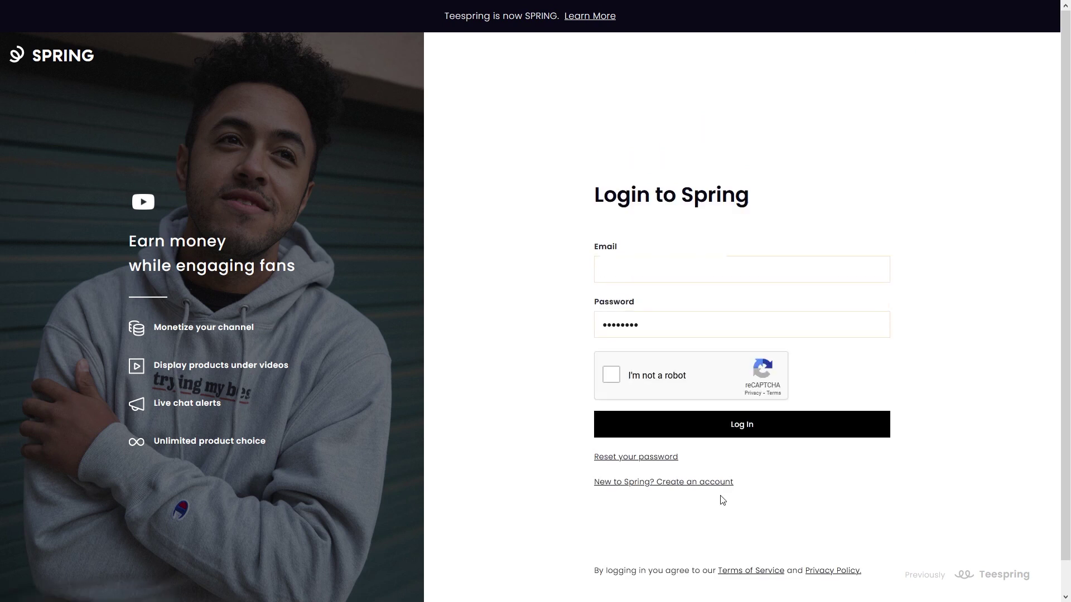
pyautogui.click(616, 377)
pyautogui.click(746, 430)
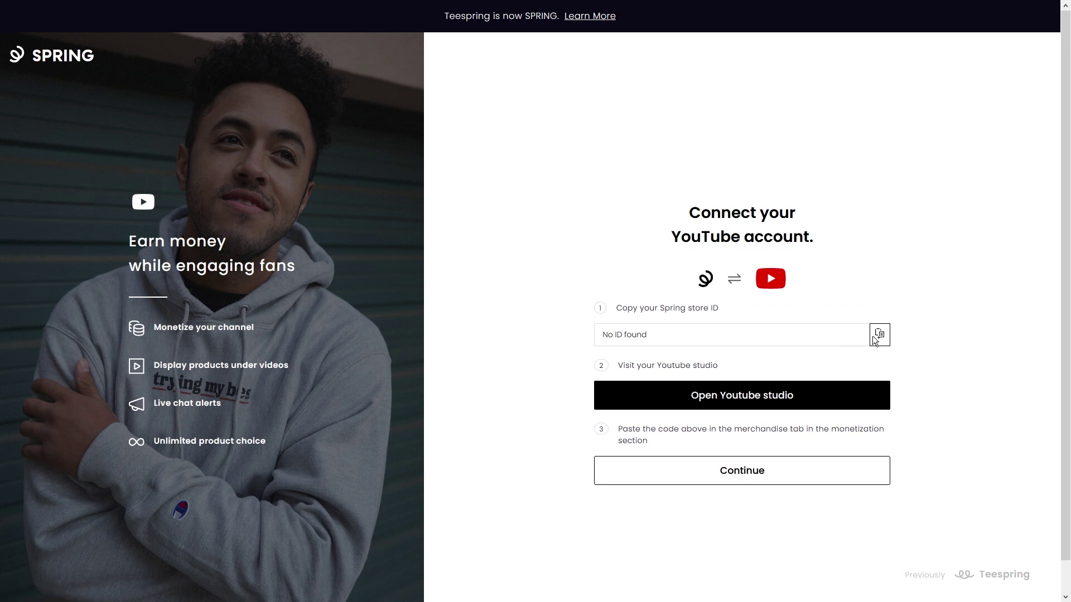
# Browse Spring's dashboard tools and services through to the Online Income Network store page.
pyautogui.click(758, 396)
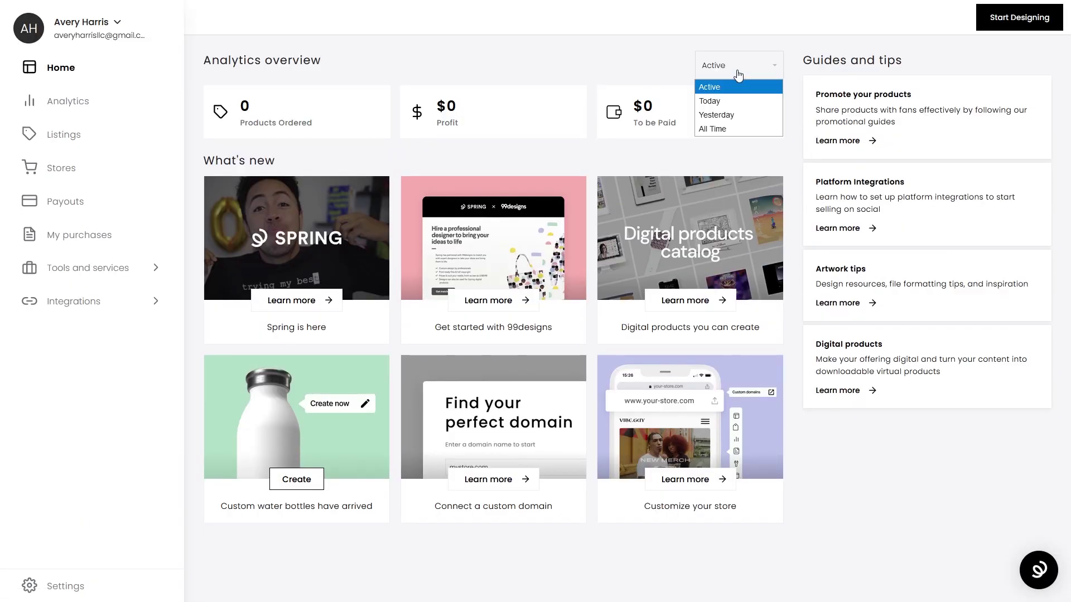
pyautogui.click(118, 268)
pyautogui.click(100, 370)
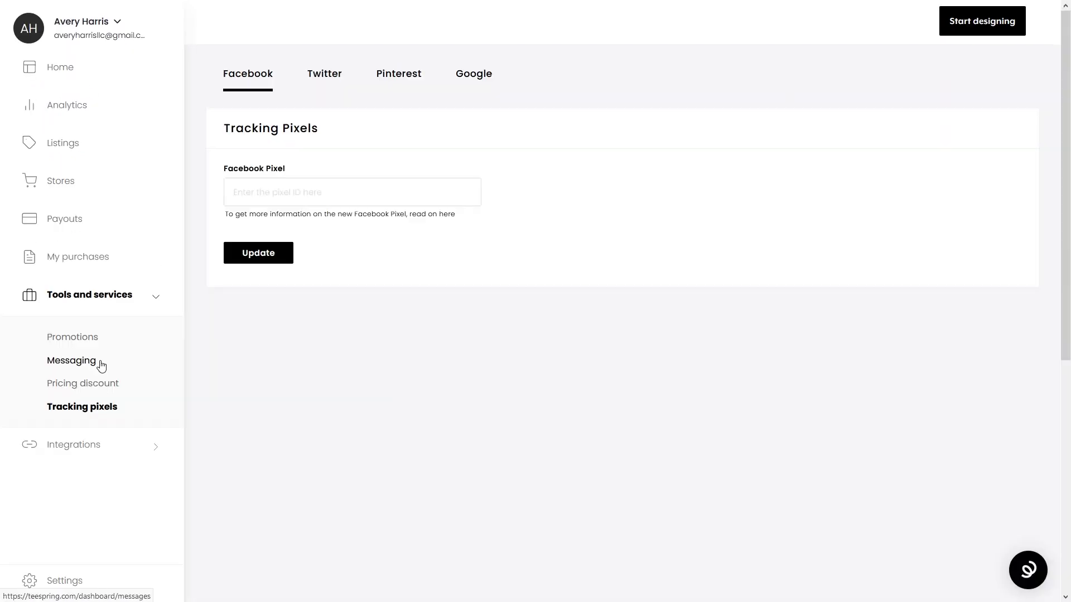
pyautogui.click(84, 255)
pyautogui.click(79, 225)
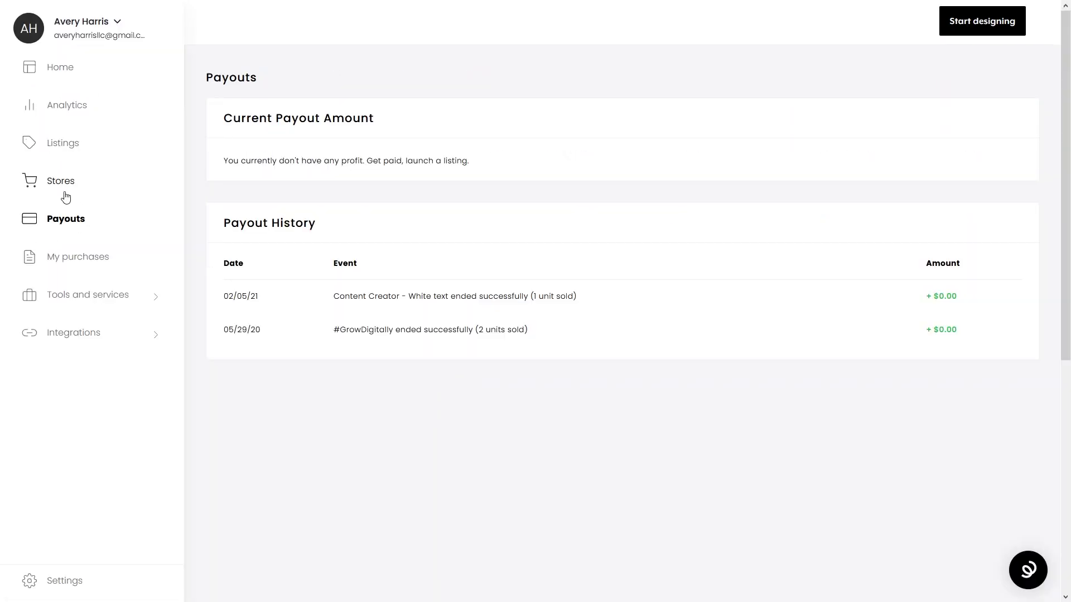
pyautogui.click(70, 176)
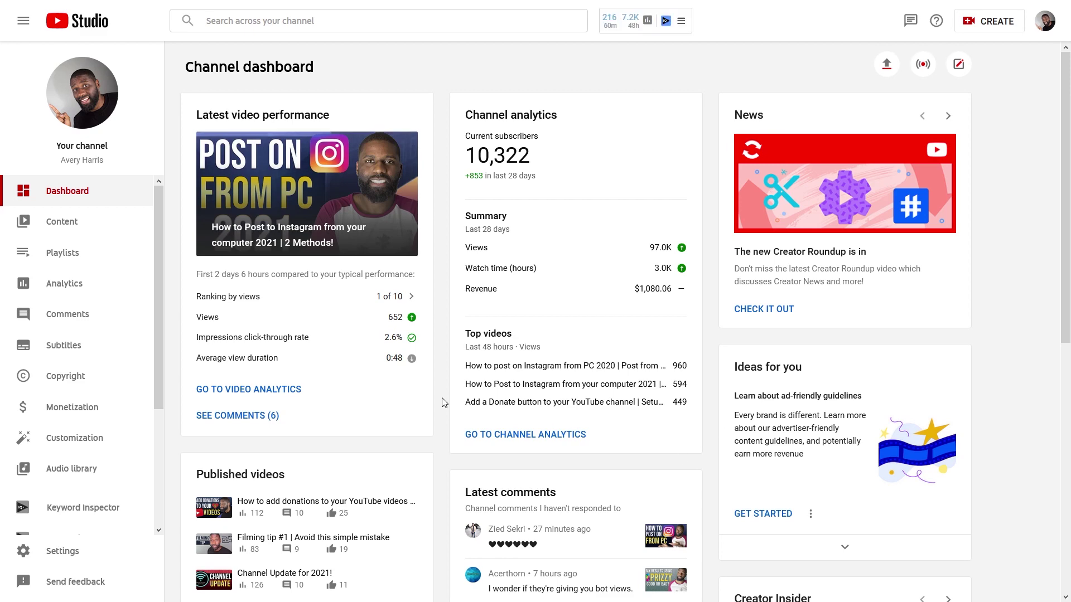
# Choose Spring again as the channel's merch store and accept all the linking terms.
pyautogui.click(63, 415)
pyautogui.click(259, 106)
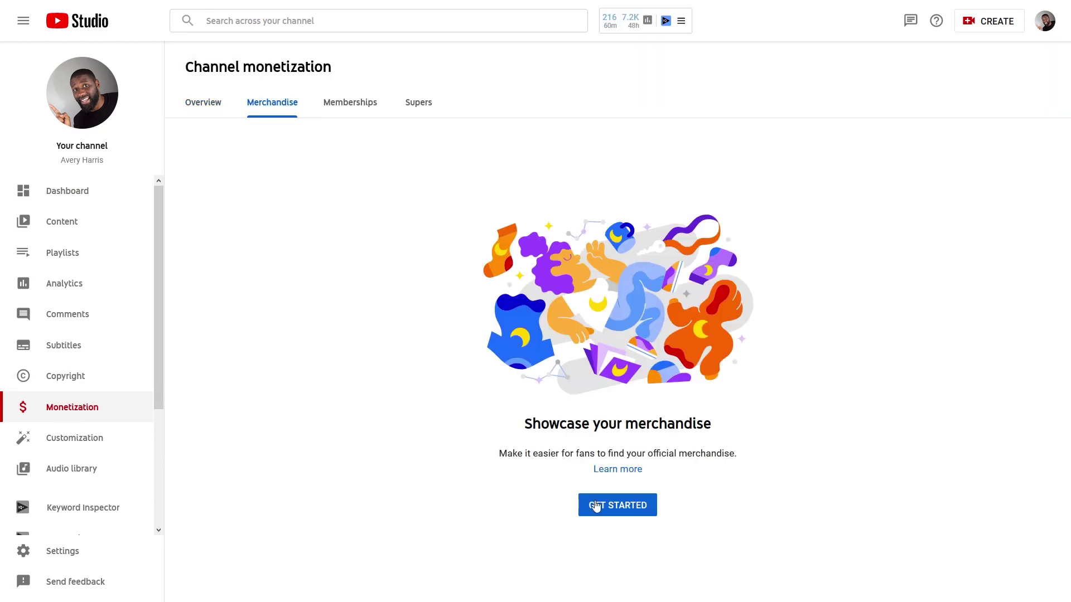
pyautogui.click(596, 504)
pyautogui.click(351, 263)
pyautogui.click(703, 468)
pyautogui.scroll(-5, 552, 371)
pyautogui.click(353, 427)
pyautogui.click(708, 470)
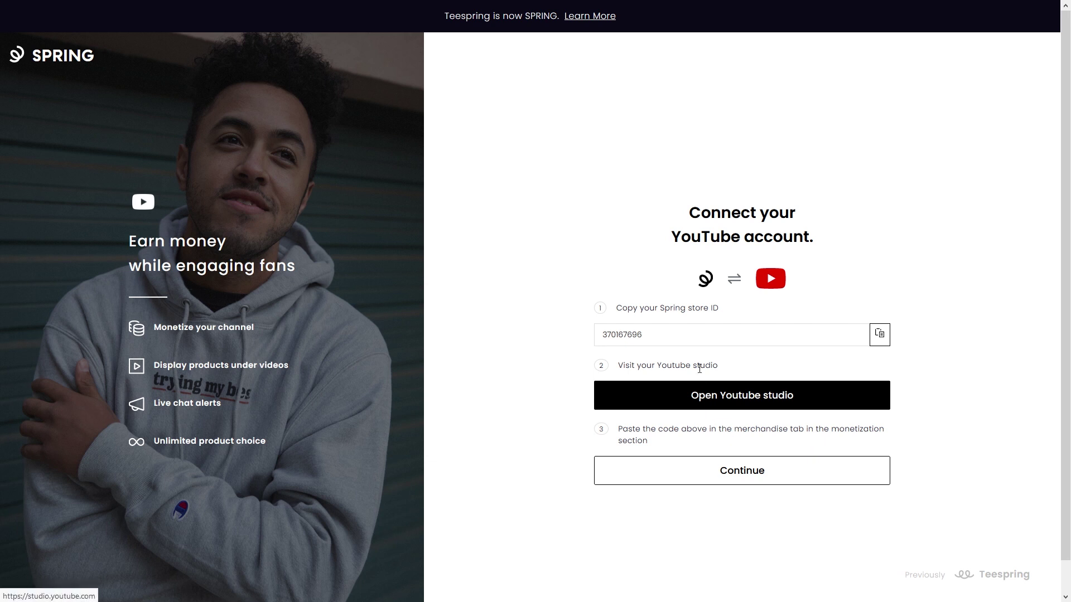
# Select the Spring store ID in its field and copy it.
pyautogui.moveTo(657, 340); pyautogui.dragTo(596, 335)
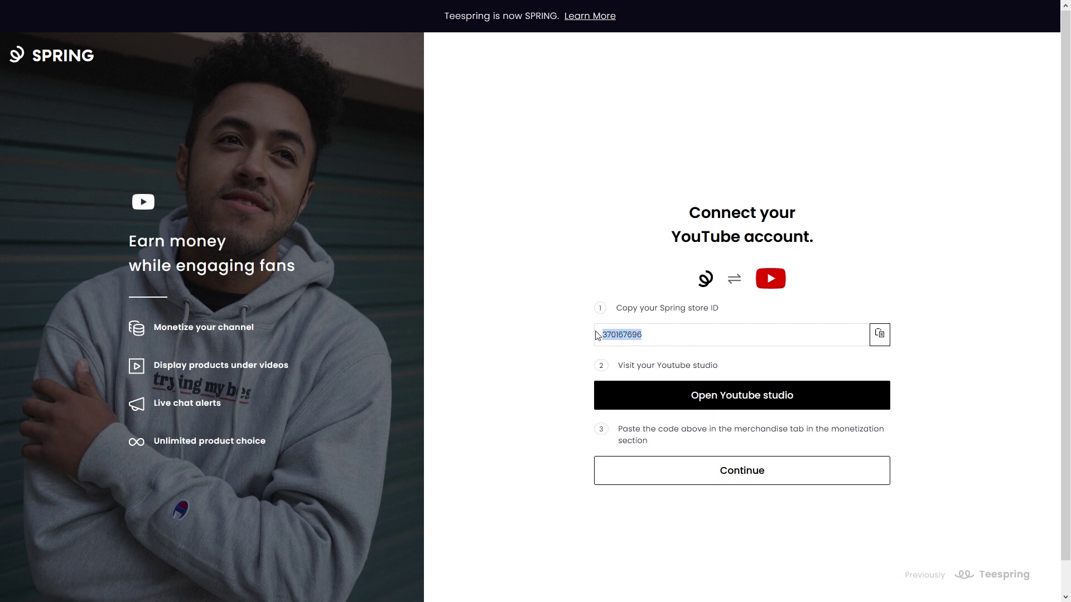
pyautogui.rightClick(617, 336)
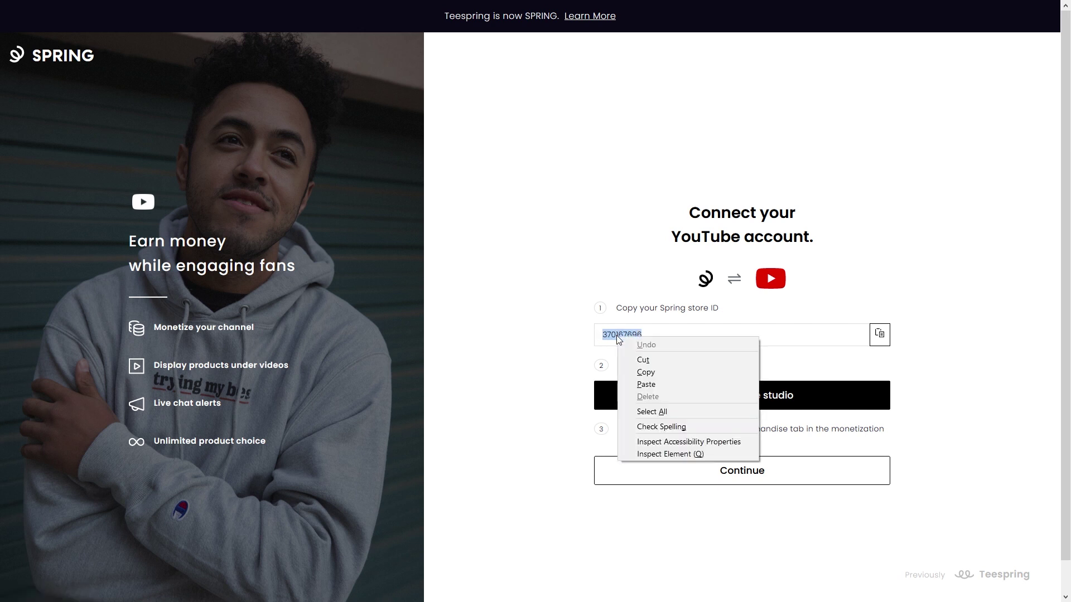
pyautogui.click(652, 372)
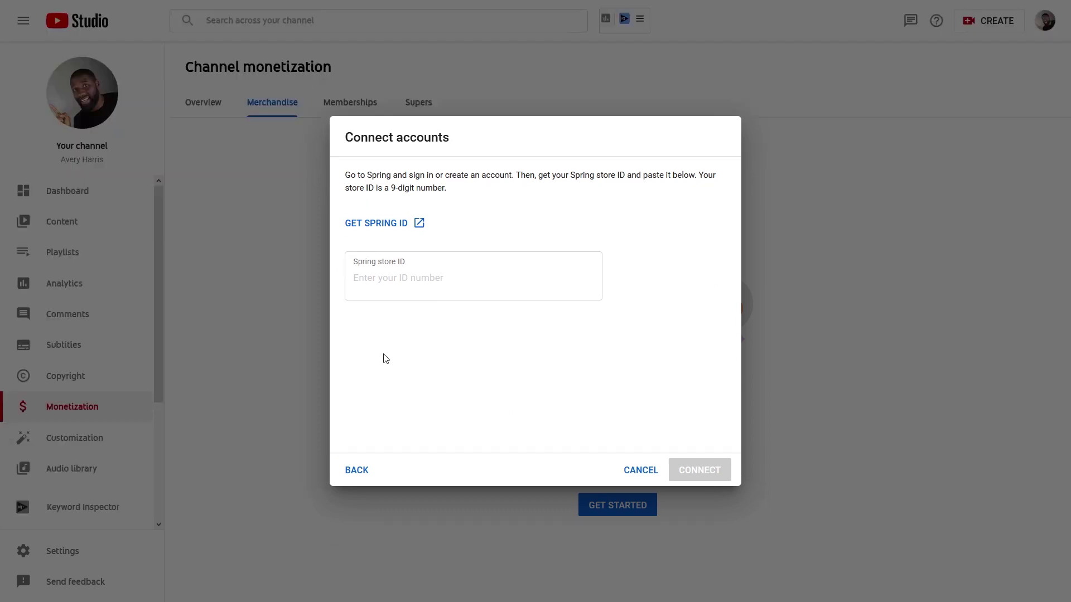
# Paste the copied Spring store ID, connect the store, and view the linked store.
pyautogui.click(411, 277)
pyautogui.rightClick(412, 281)
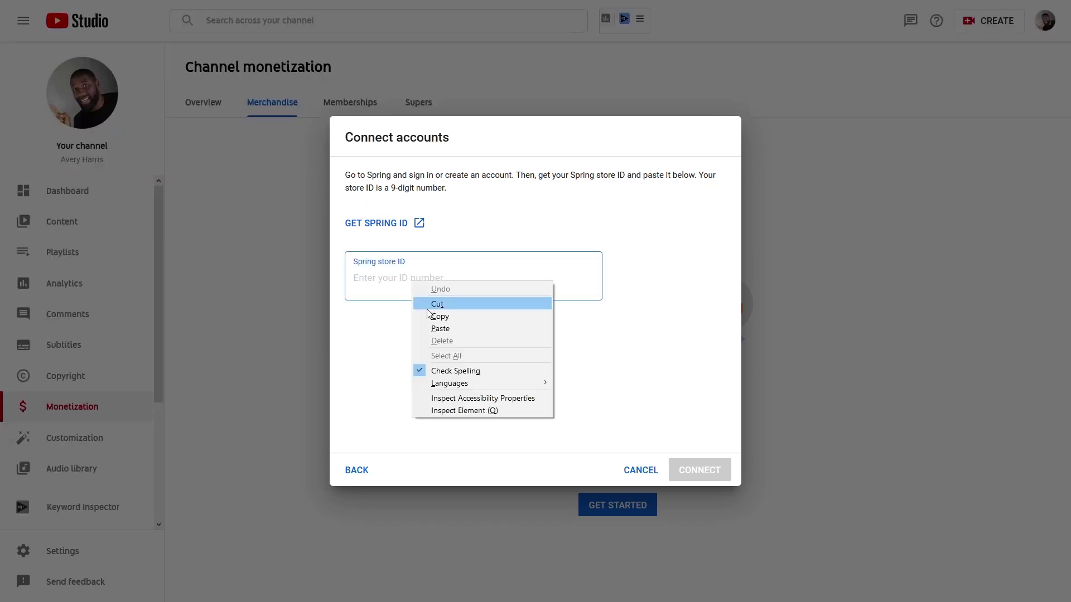
pyautogui.click(440, 329)
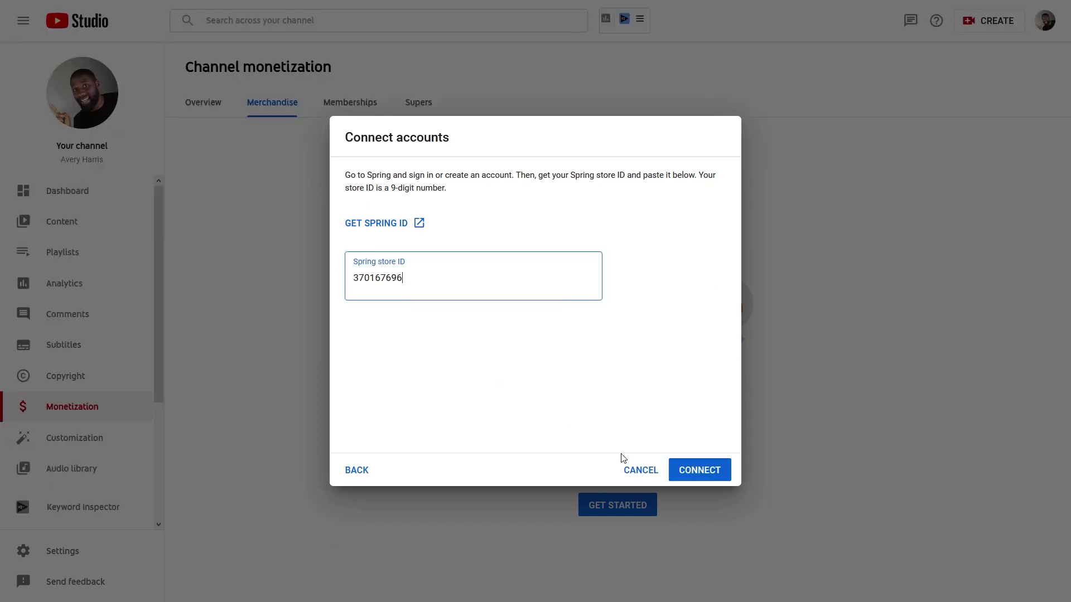
pyautogui.click(685, 472)
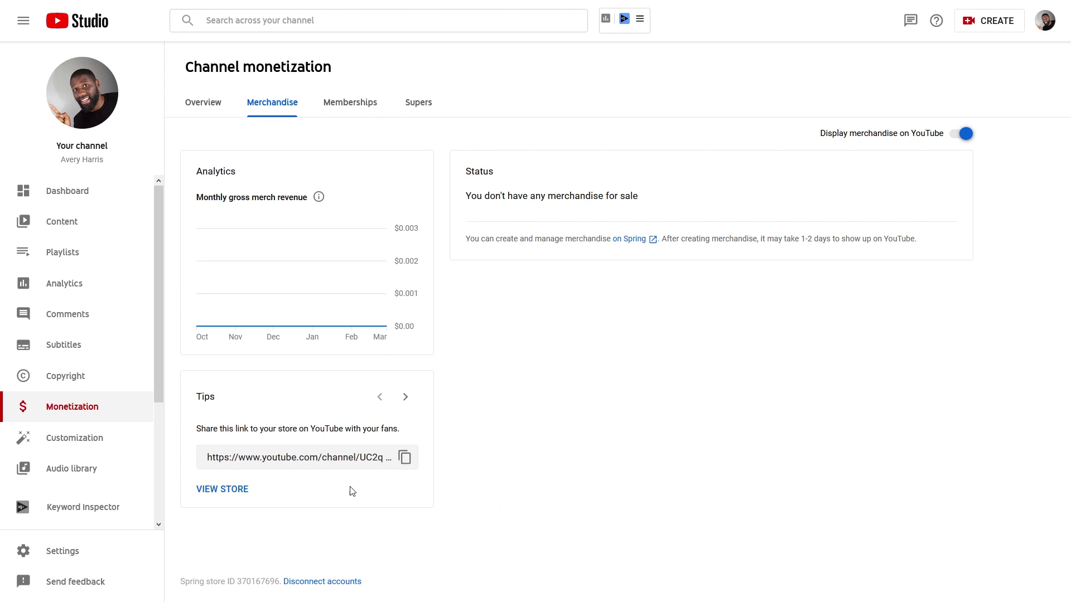
pyautogui.click(234, 491)
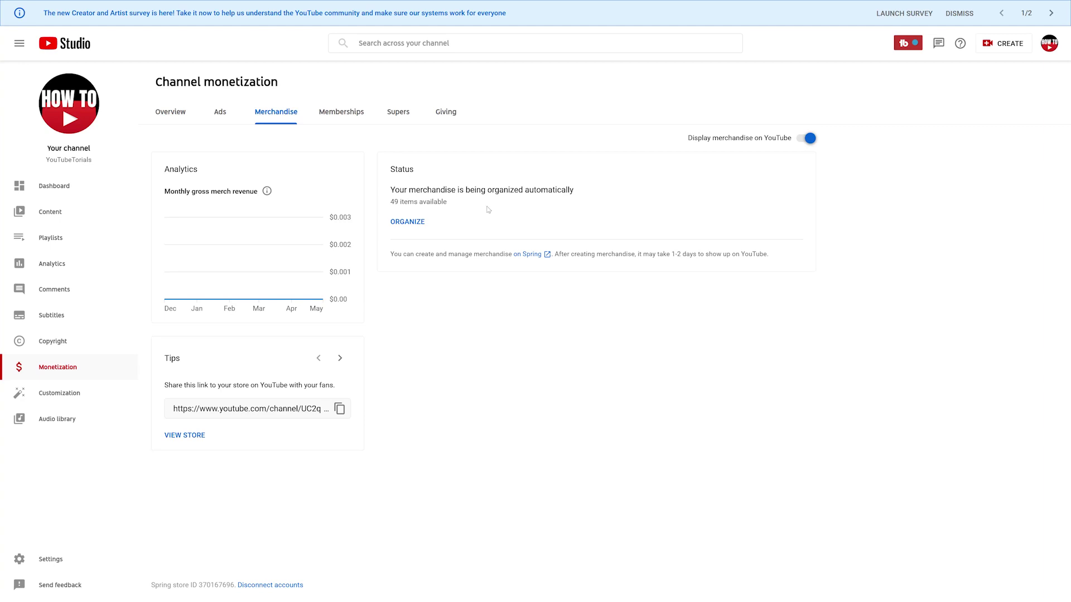
pyautogui.click(808, 138)
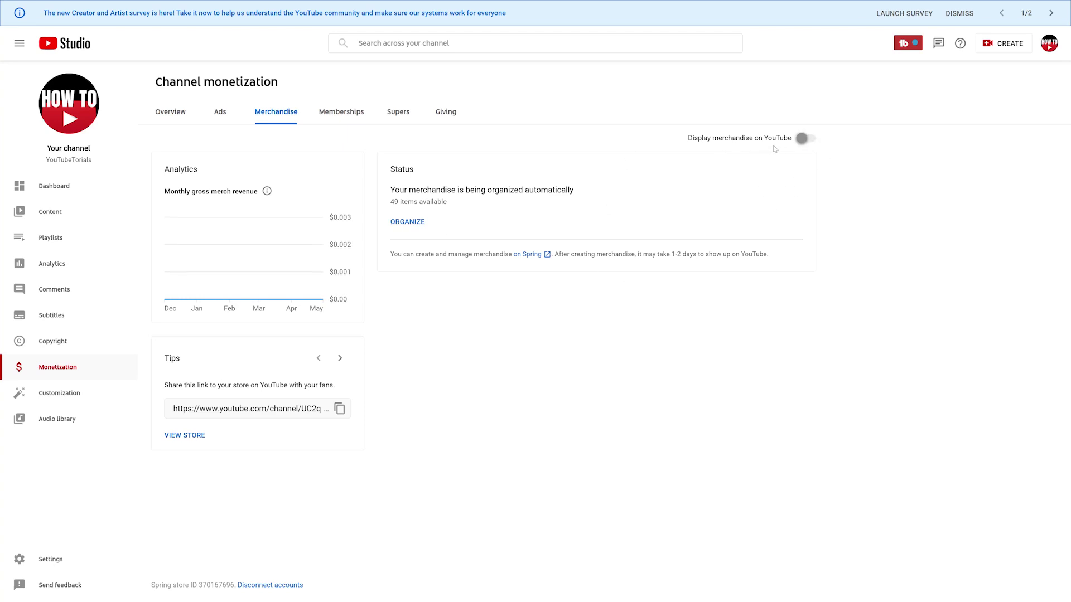
pyautogui.click(802, 140)
pyautogui.click(410, 223)
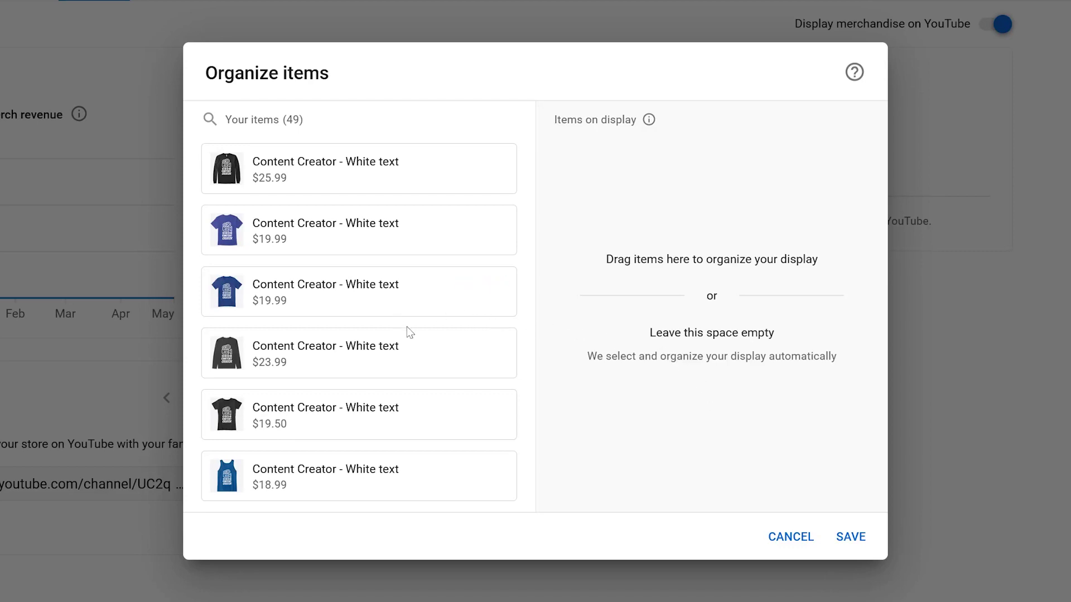
# Search items for 'like' and put the Like mug on display.
pyautogui.click(280, 118)
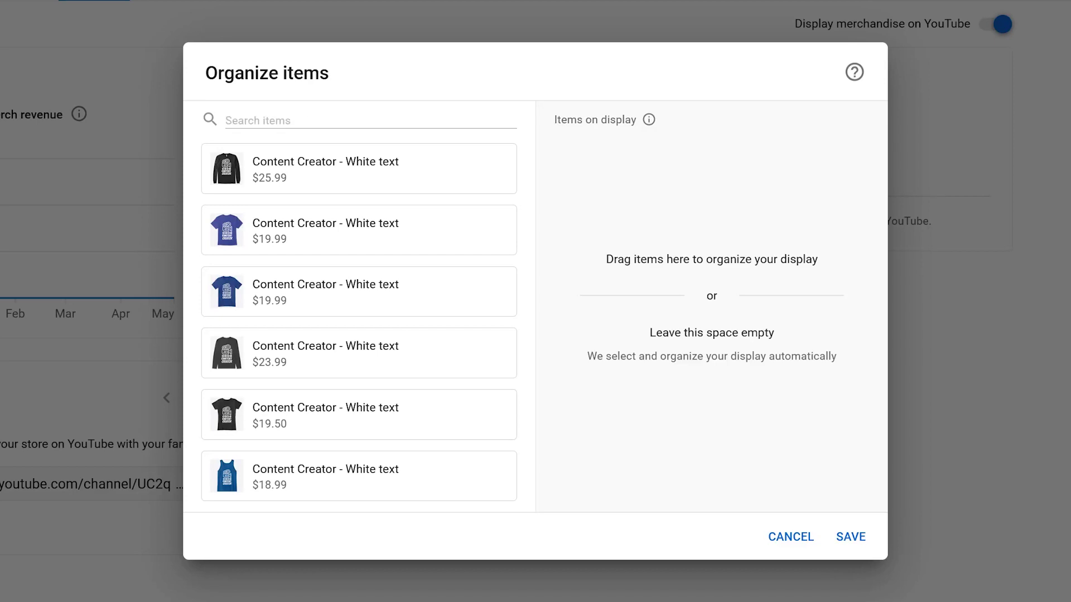
pyautogui.click(281, 117)
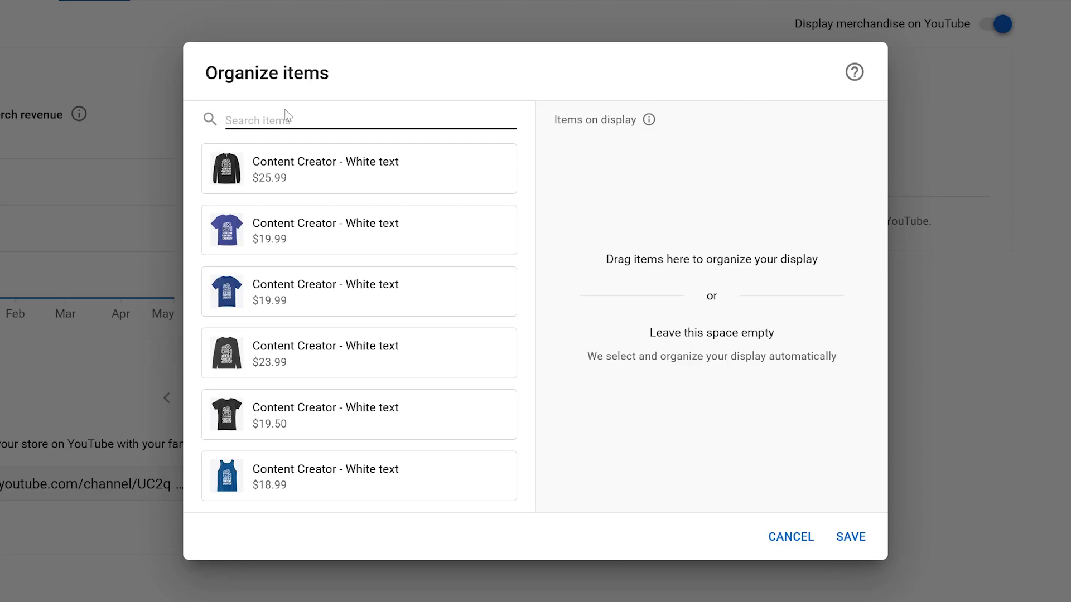
pyautogui.write('like')
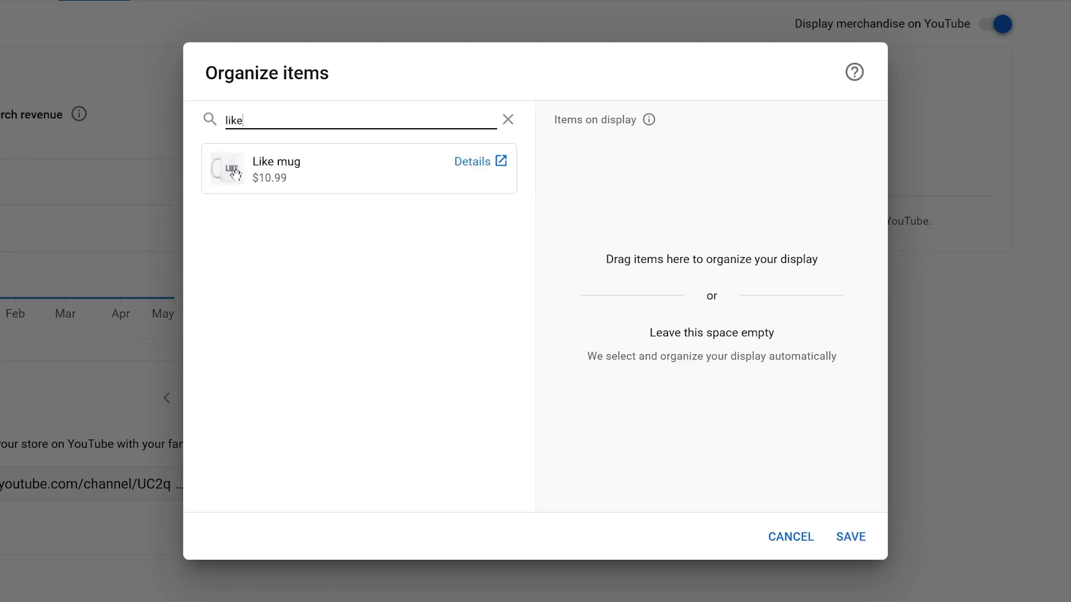
pyautogui.moveTo(234, 173); pyautogui.dragTo(605, 188)
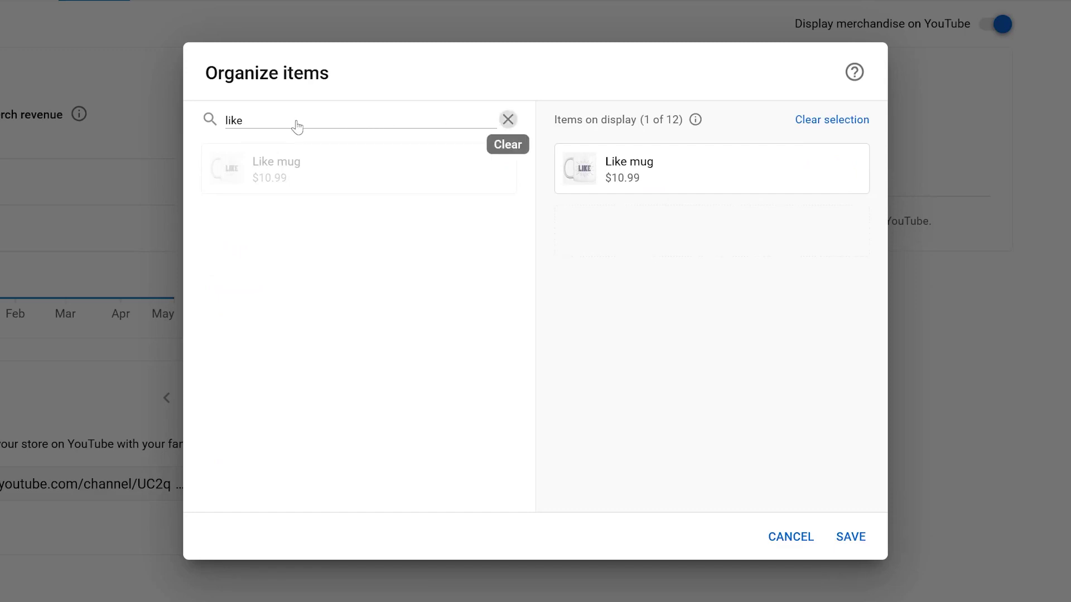
# Search 'rec' and add the Recording Mug and $19.99 Recording Shirt to the display.
pyautogui.click(274, 129)
pyautogui.press('BackSpace')
pyautogui.press('BackSpace')
pyautogui.press('BackSpace')
pyautogui.press('BackSpace')
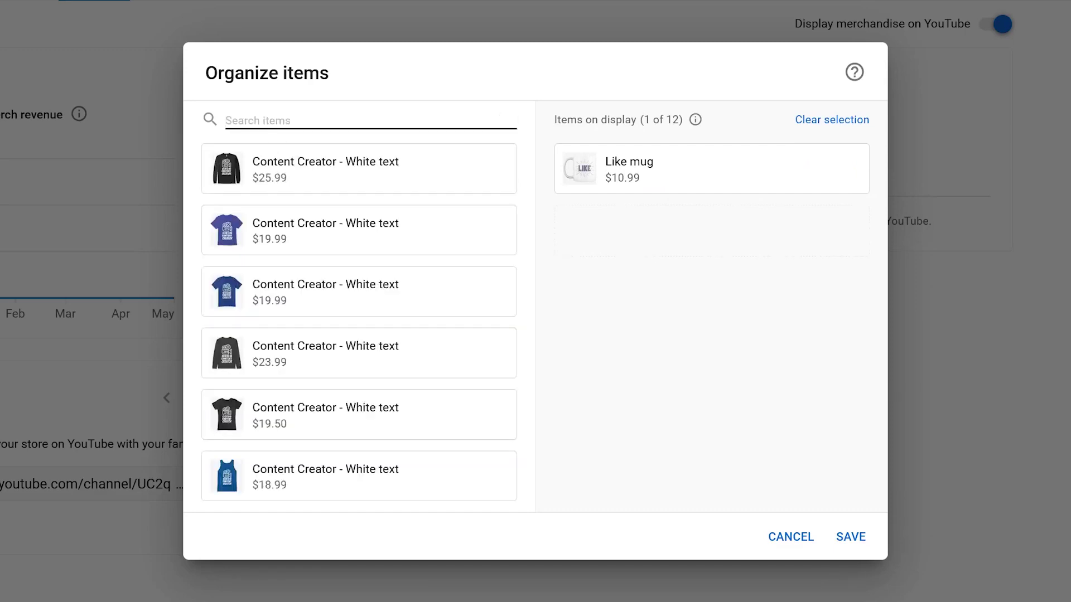
pyautogui.write('rec')
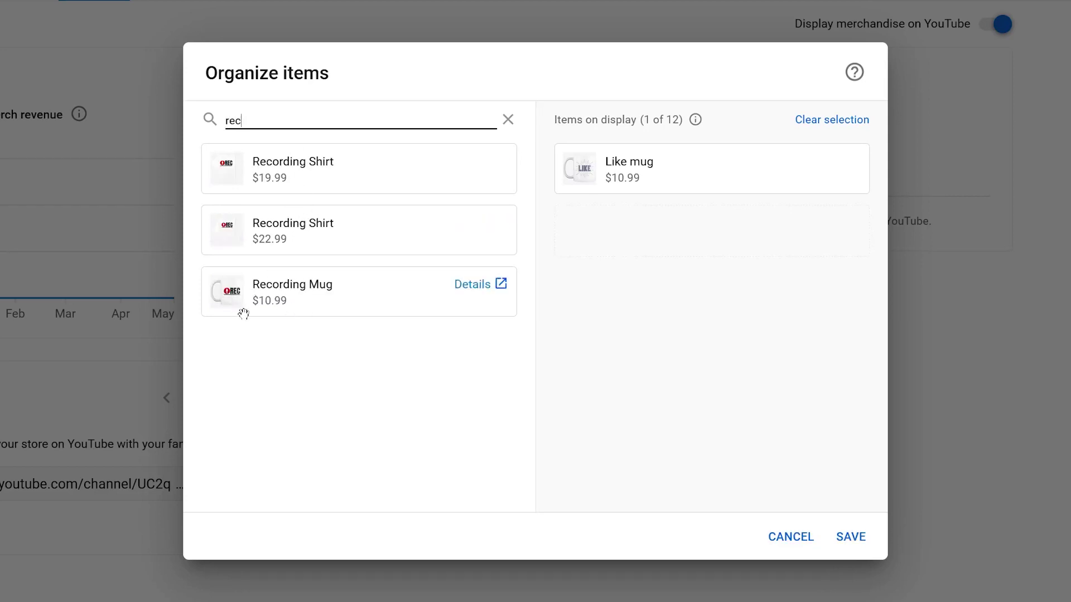
pyautogui.moveTo(503, 309); pyautogui.dragTo(600, 241)
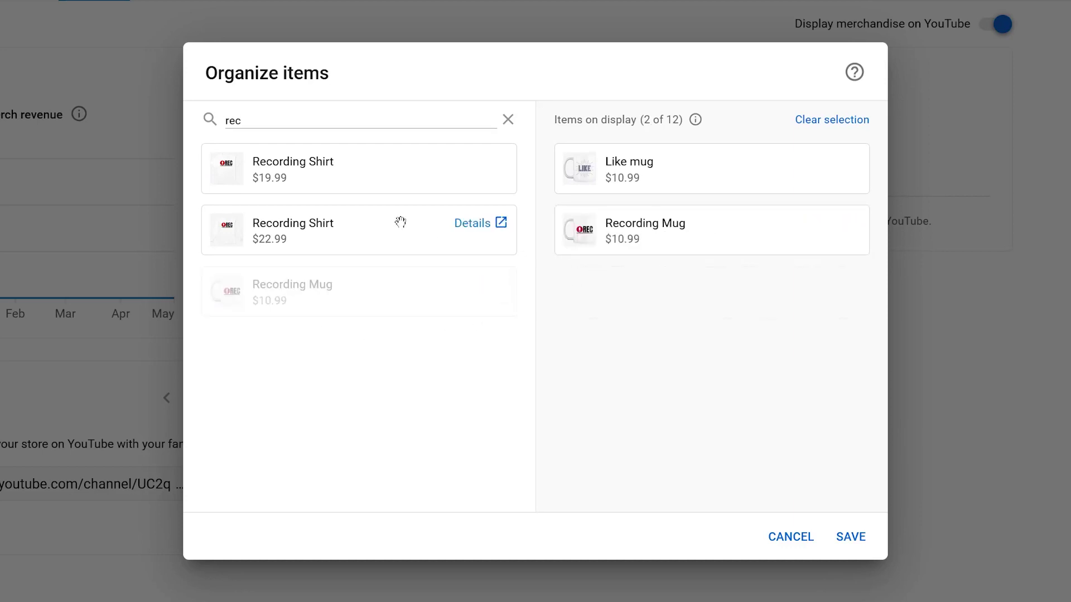
pyautogui.moveTo(246, 170); pyautogui.dragTo(585, 306)
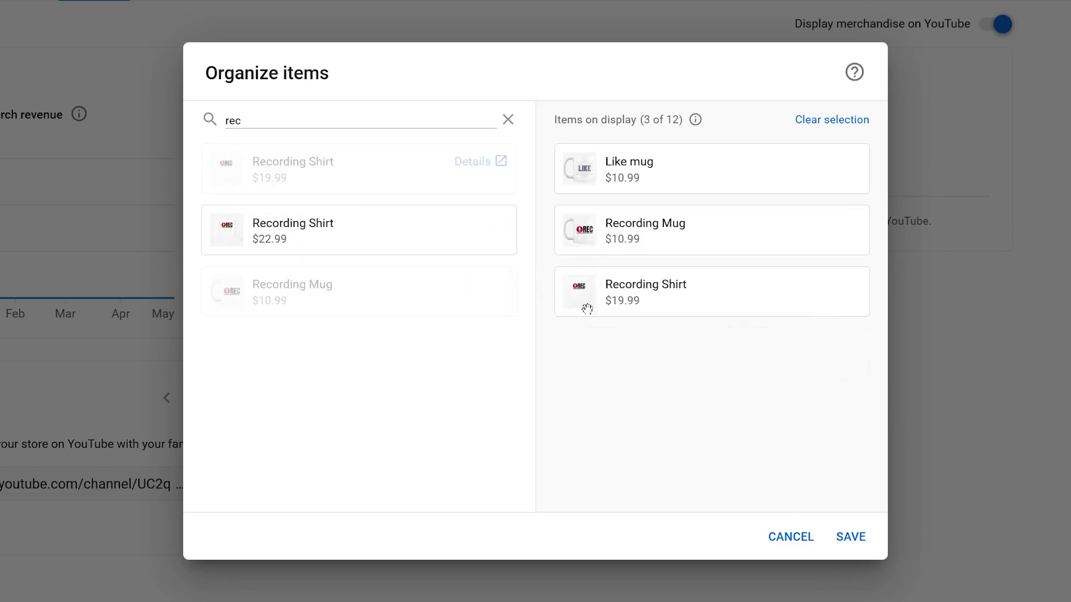
pyautogui.click(511, 129)
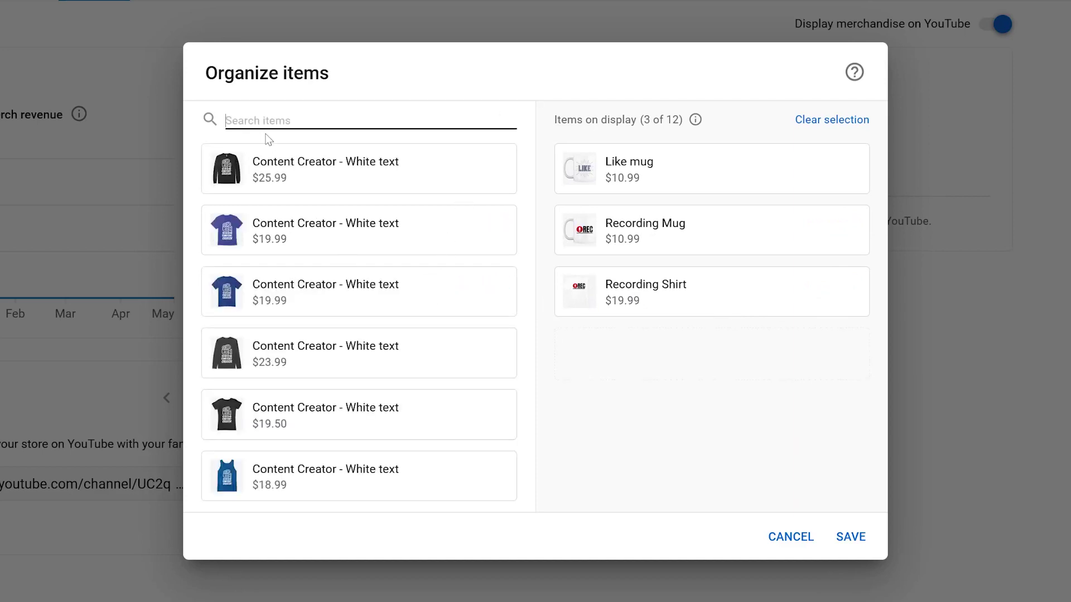
# Display the Subscribe shirt plus the $19.99 and $25.99 Content Creator shirts, then save.
pyautogui.write('subs')
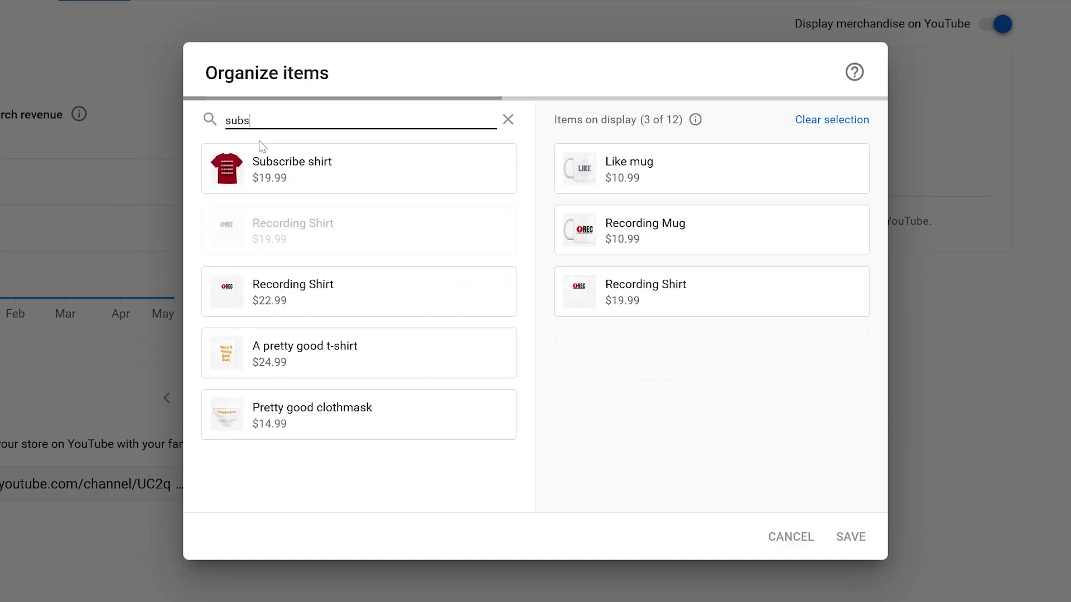
pyautogui.write('cr')
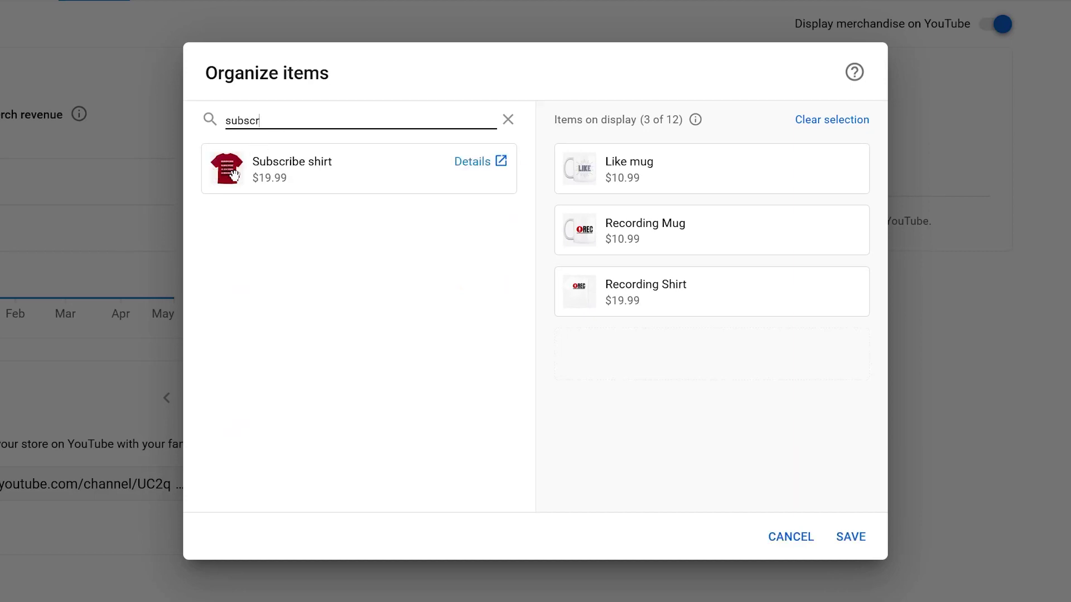
pyautogui.moveTo(233, 174); pyautogui.dragTo(624, 158)
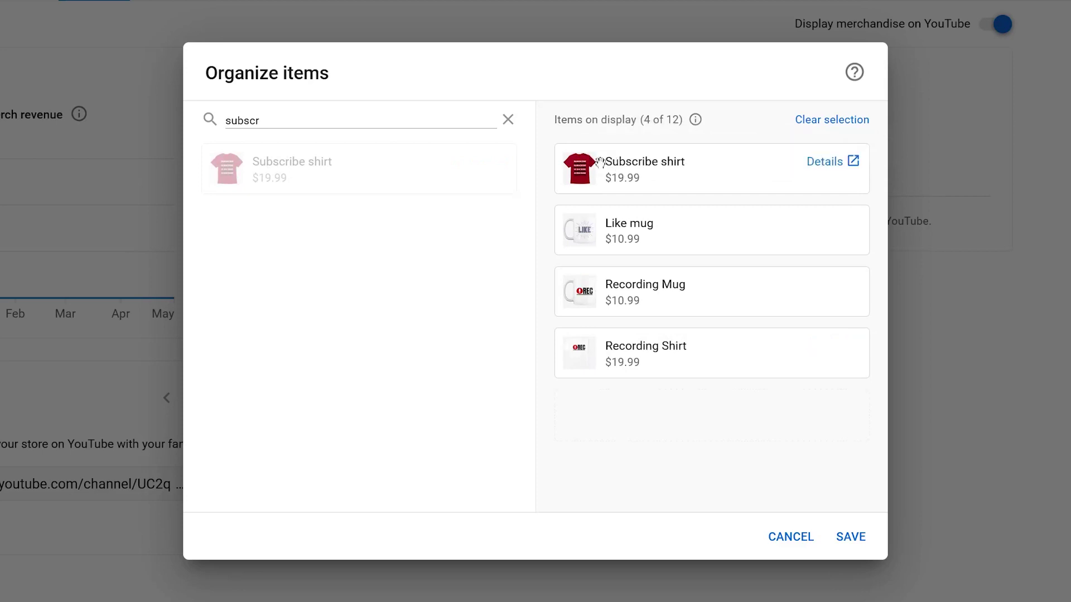
pyautogui.click(508, 121)
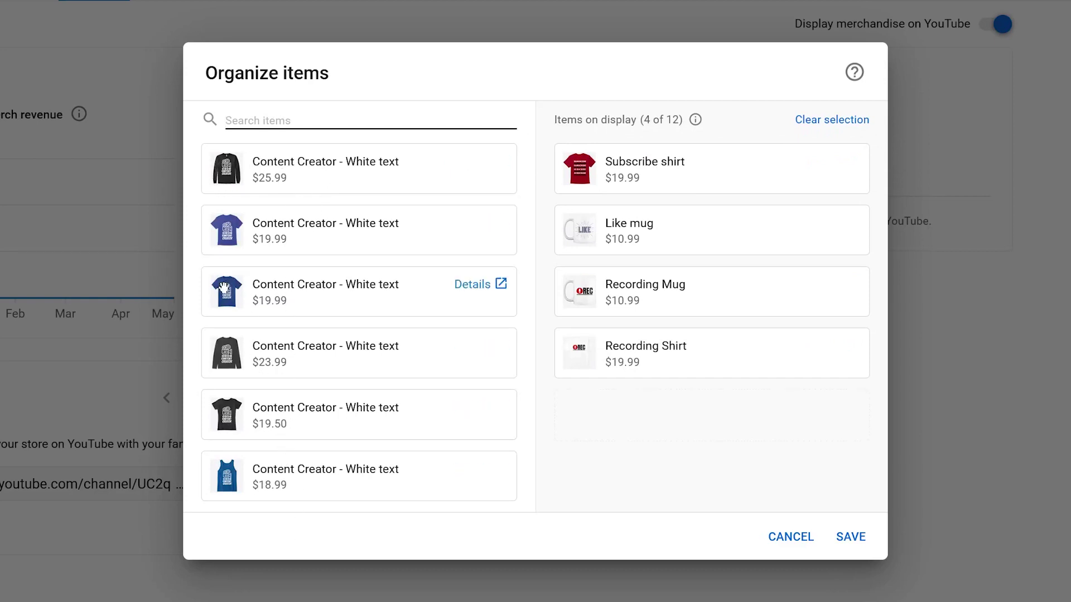
pyautogui.moveTo(222, 294); pyautogui.dragTo(584, 427)
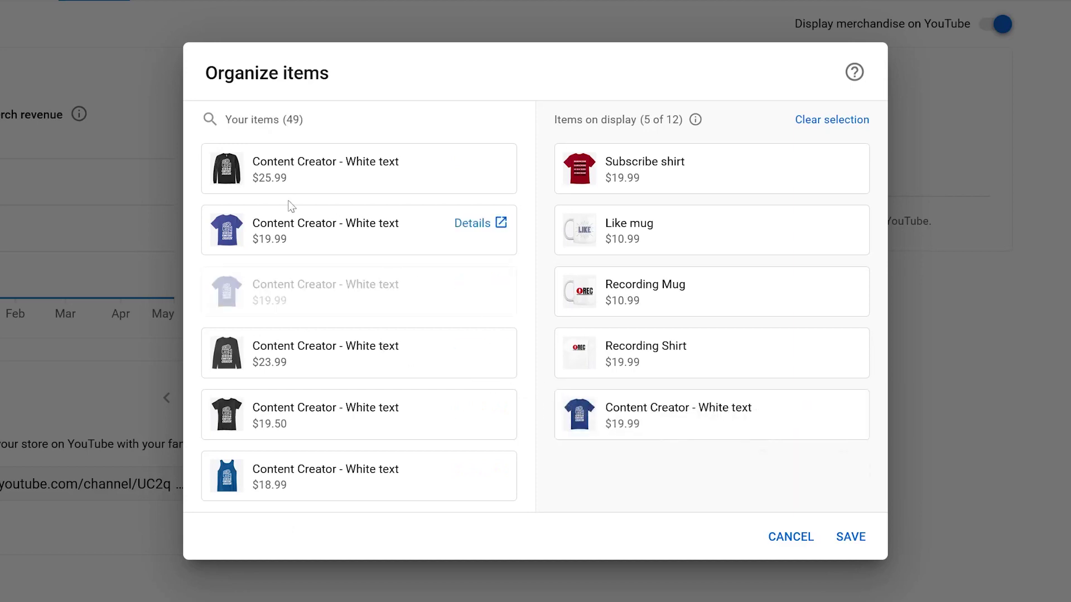
pyautogui.moveTo(223, 165); pyautogui.dragTo(568, 240)
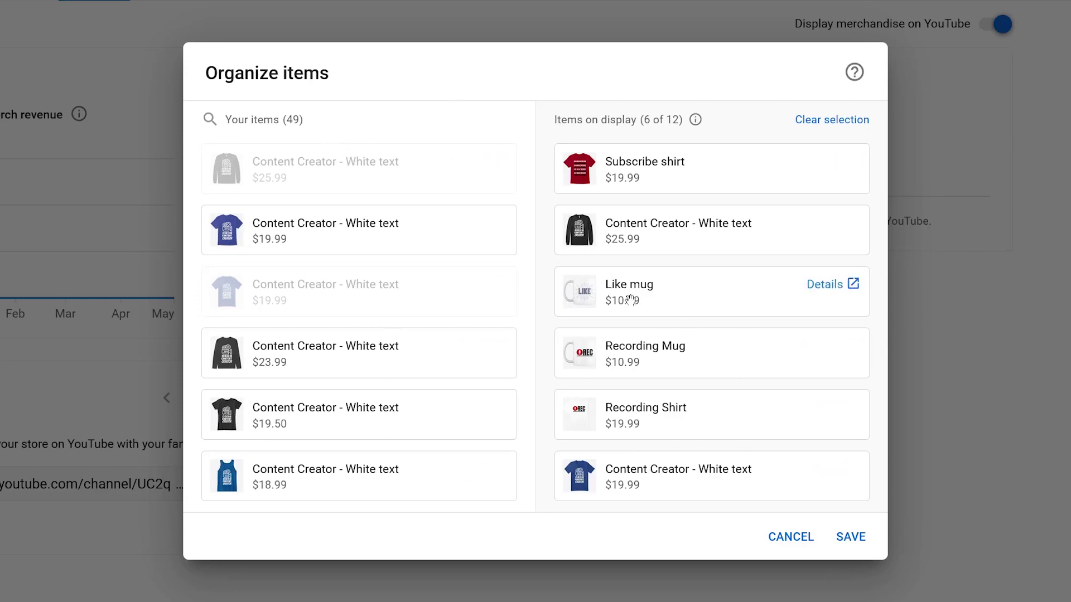
pyautogui.click(850, 538)
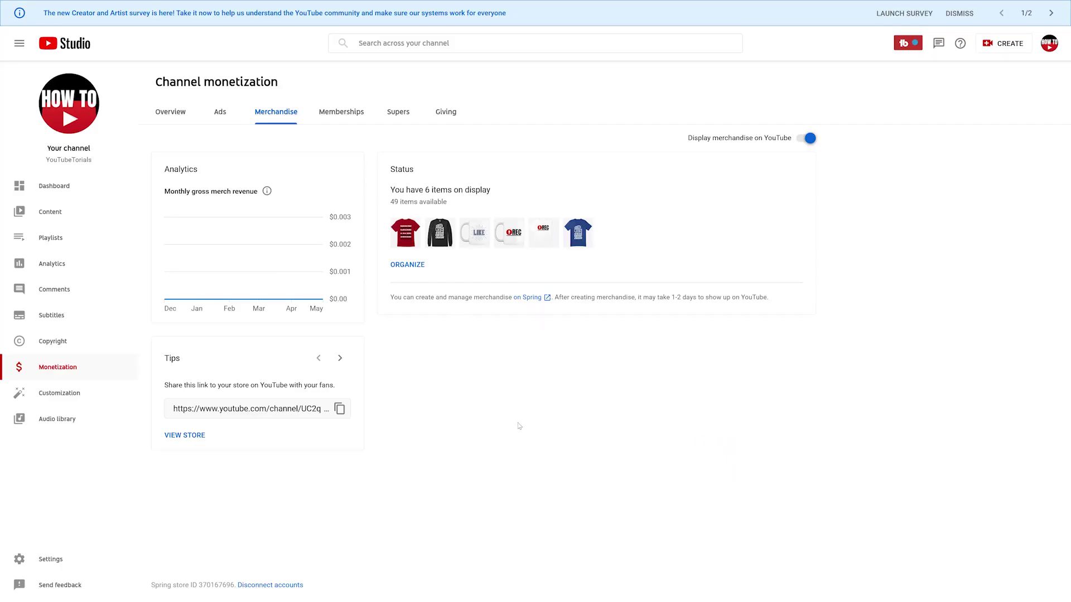
# View the channel's store page with VIEW STORE.
pyautogui.click(170, 426)
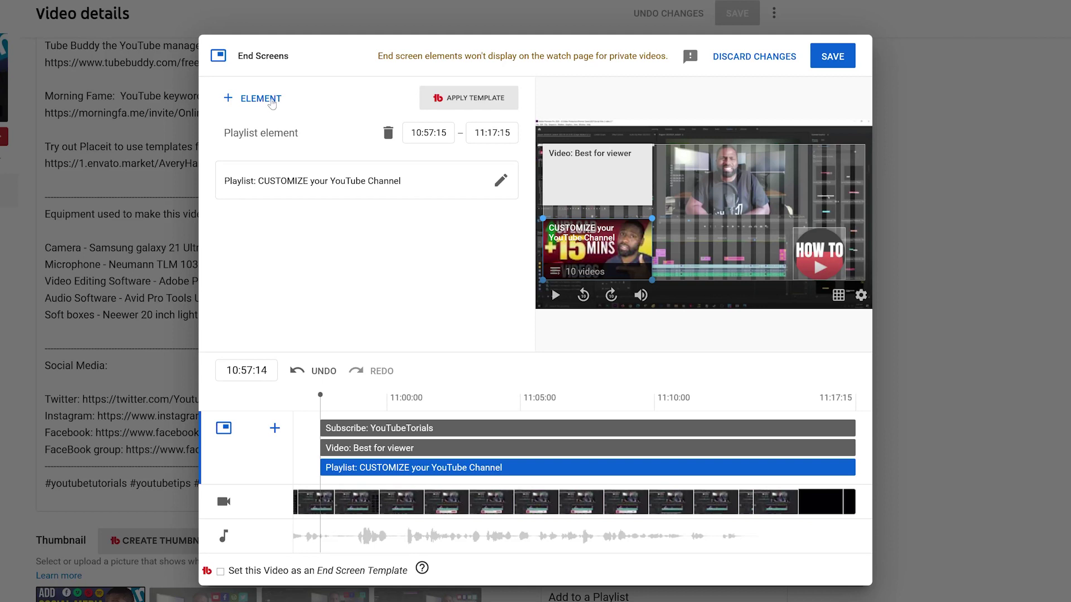
# Add a 'Best for viewer' Merchandise card, nudge it left, turn off hovercard outline, and save.
pyautogui.click(272, 104)
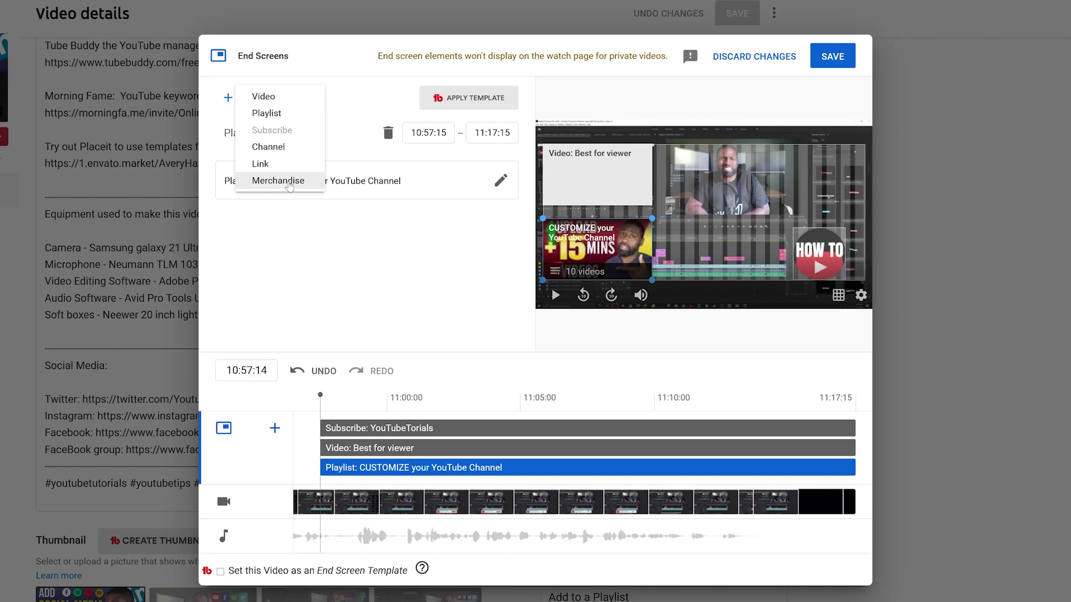
pyautogui.click(289, 182)
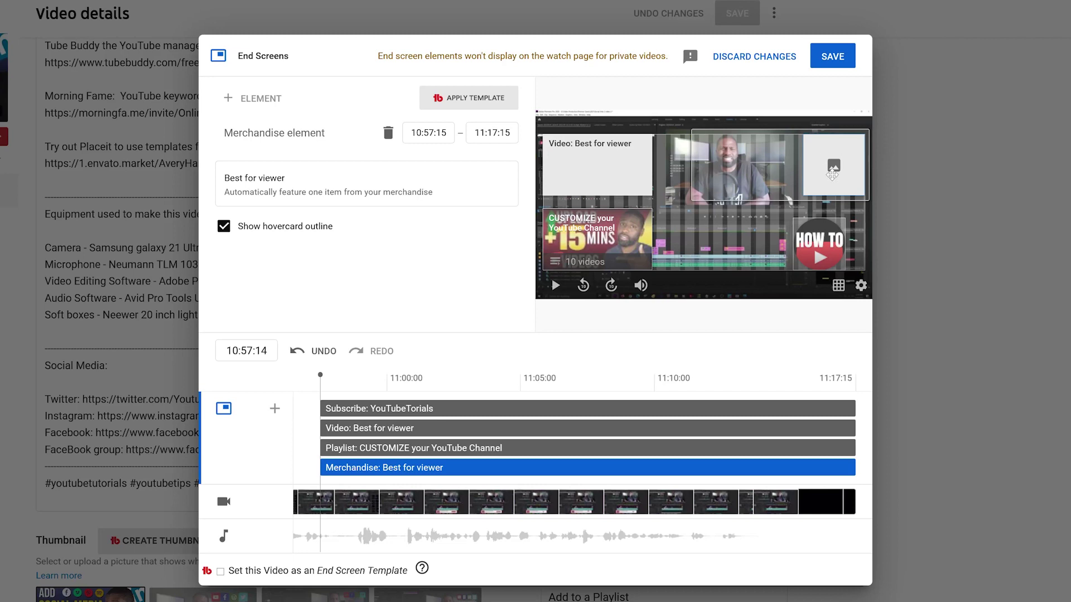
pyautogui.moveTo(835, 176); pyautogui.dragTo(832, 178)
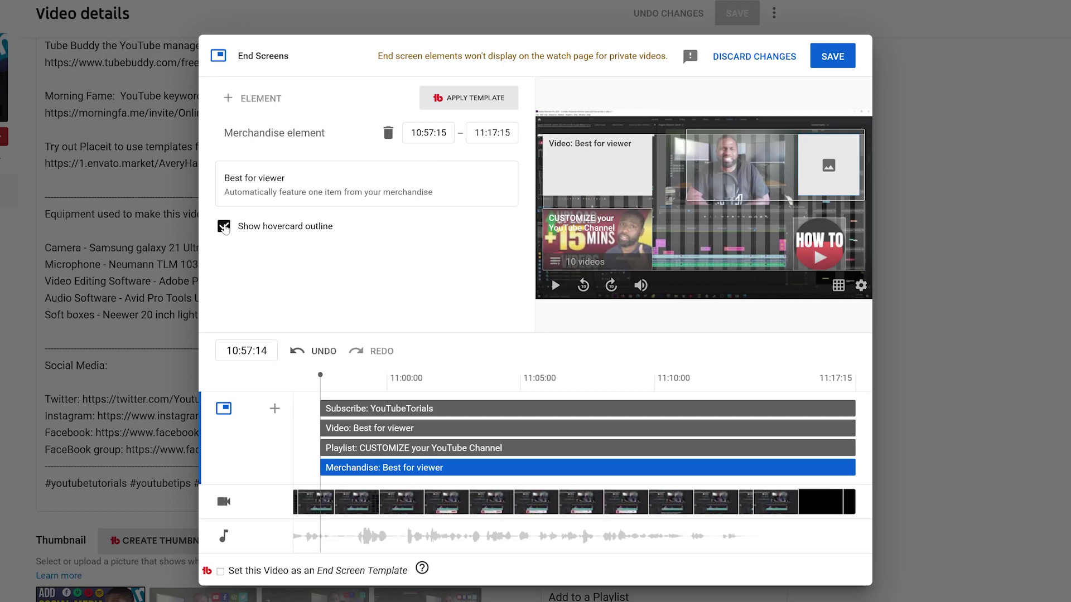
pyautogui.click(223, 227)
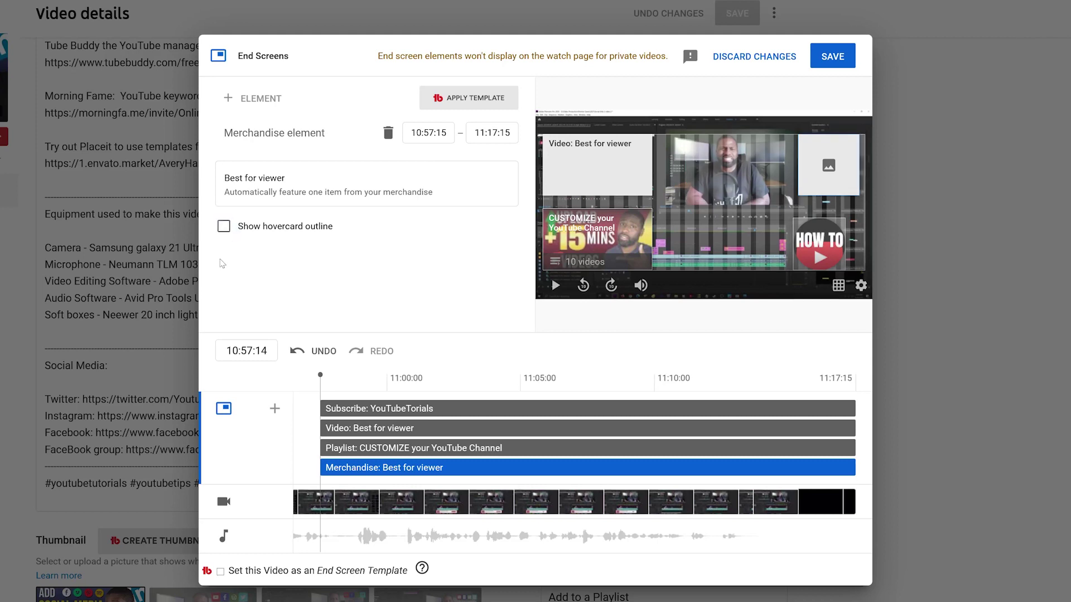
pyautogui.moveTo(833, 164); pyautogui.dragTo(823, 164)
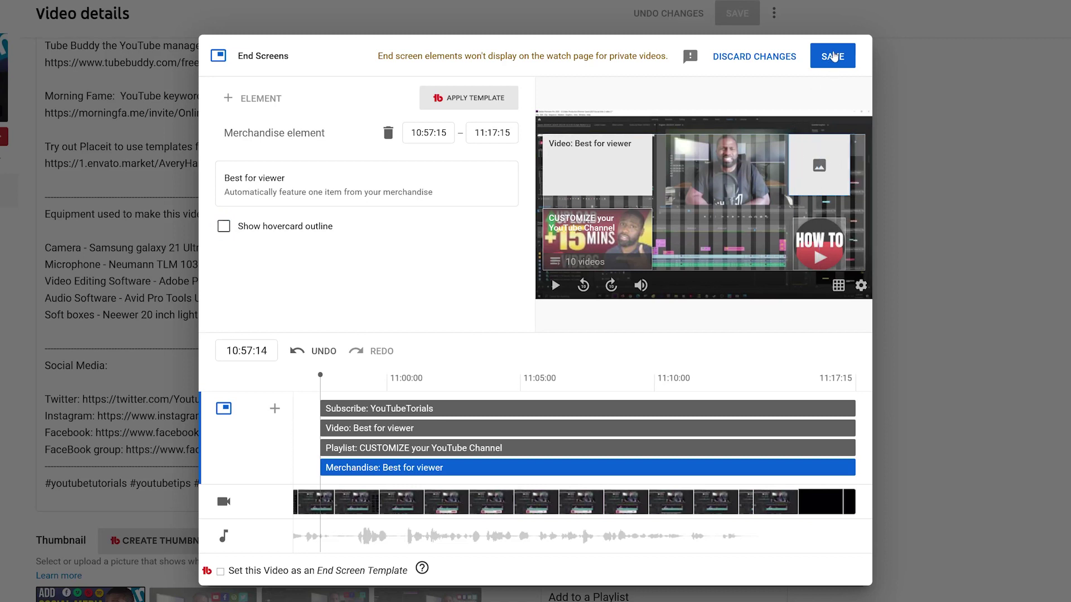
pyautogui.click(833, 57)
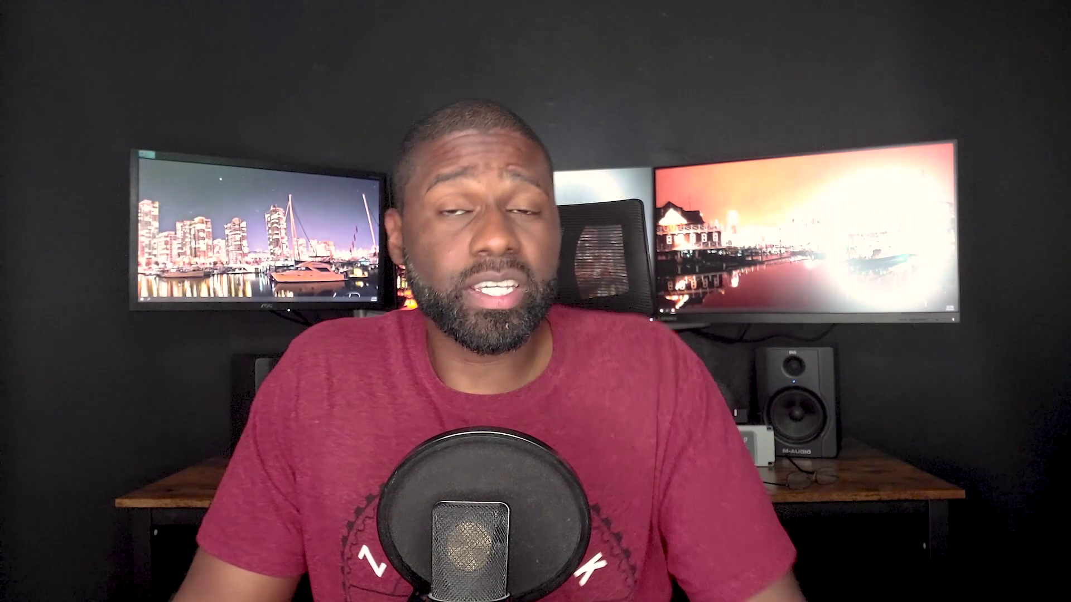